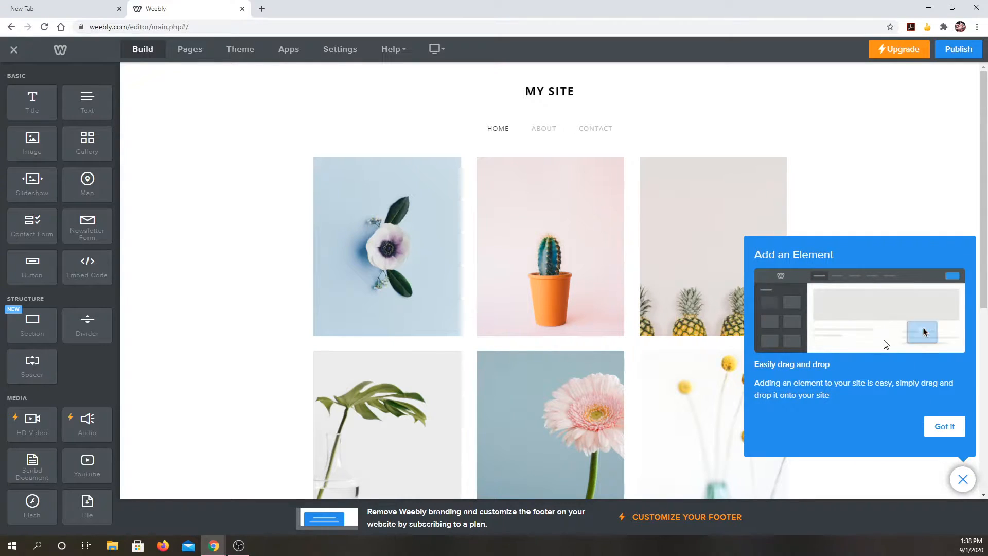
Dismiss the Add an Element tip, then open and close the footer customization upgrade notice
click(963, 480)
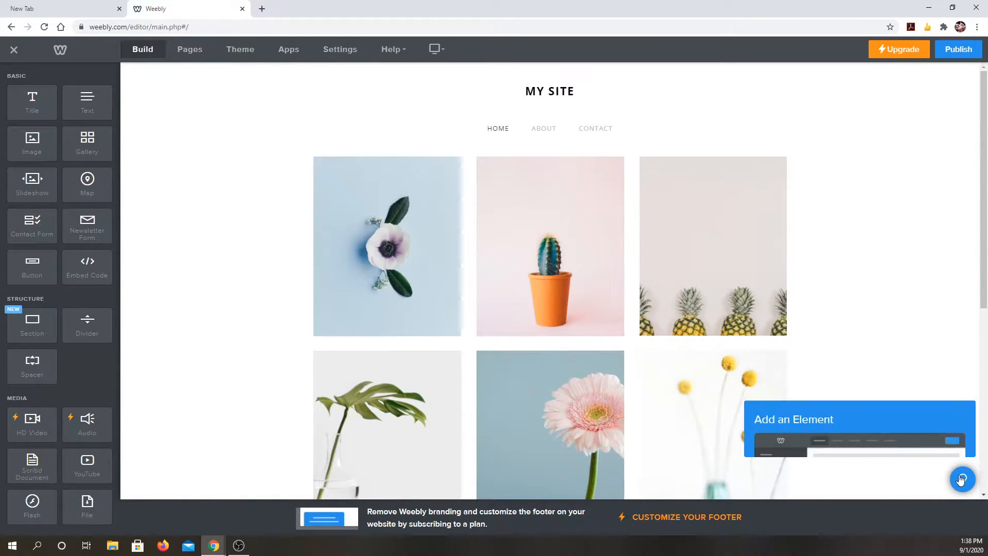
click(663, 525)
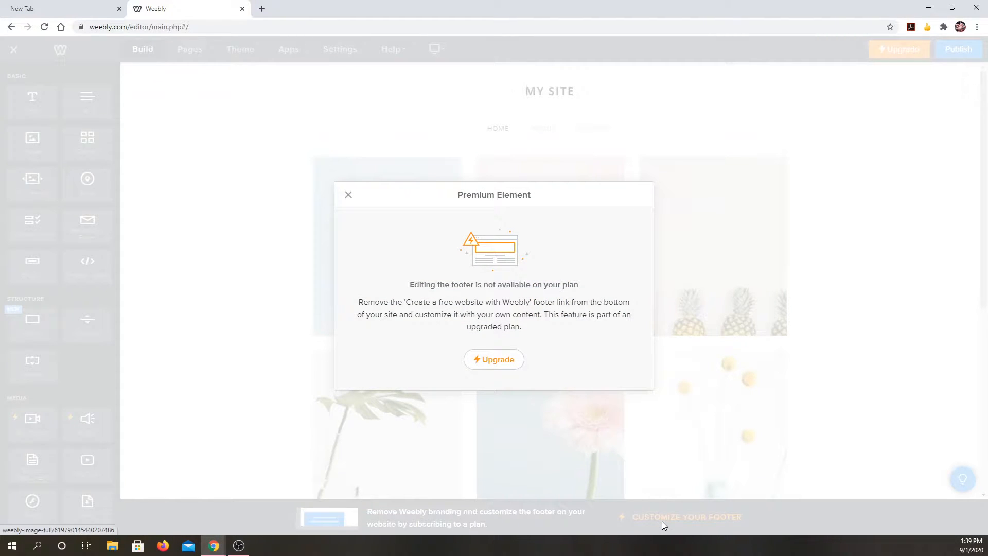
click(349, 196)
Look through the available page elements, from Basic and Structure to Media, Ecommerce and More
scroll(65, 400, down, 6)
scroll(54, 430, up, 3)
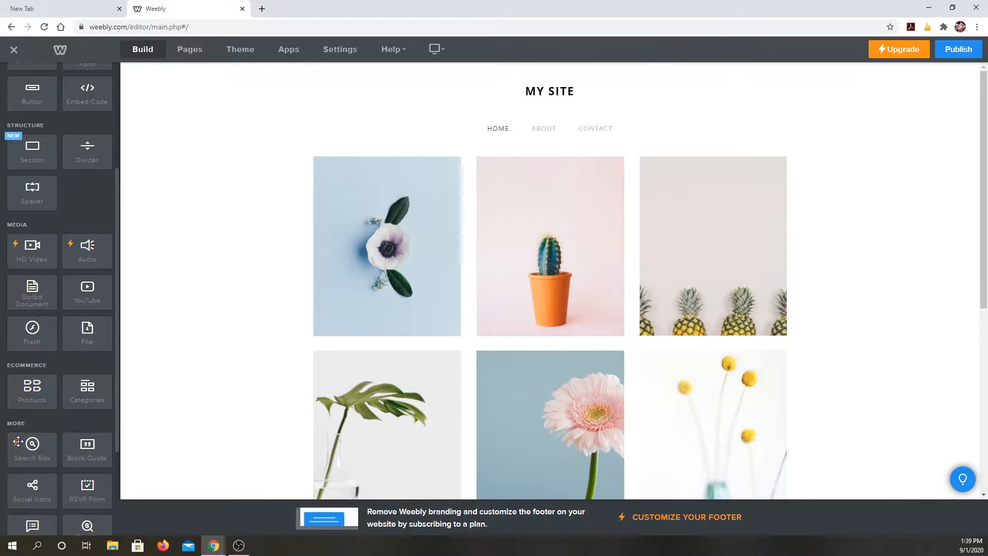
scroll(18, 441, down, 1)
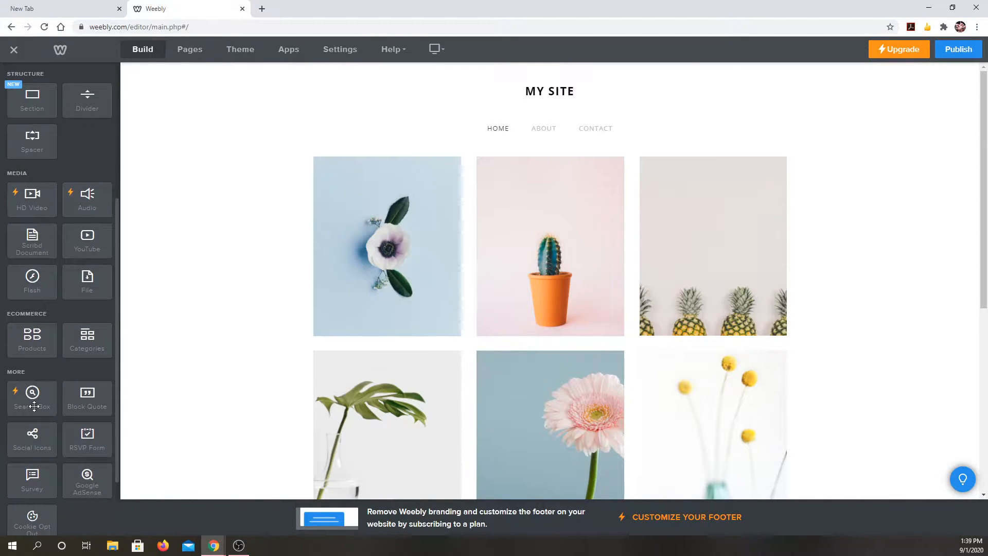
scroll(72, 417, up, 4)
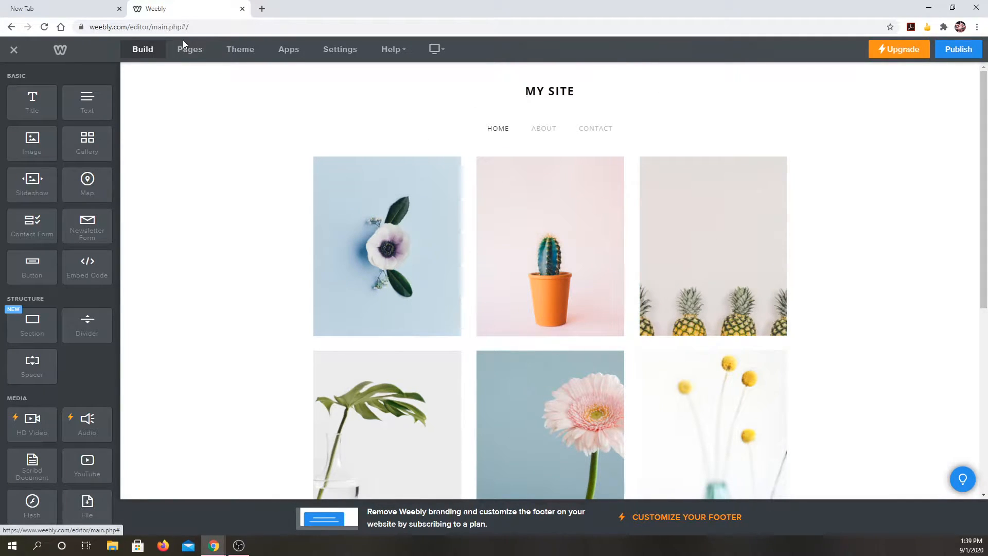
Open the Theme Gallery and browse the Business, Portfolio, Personal and Event theme categories
click(238, 50)
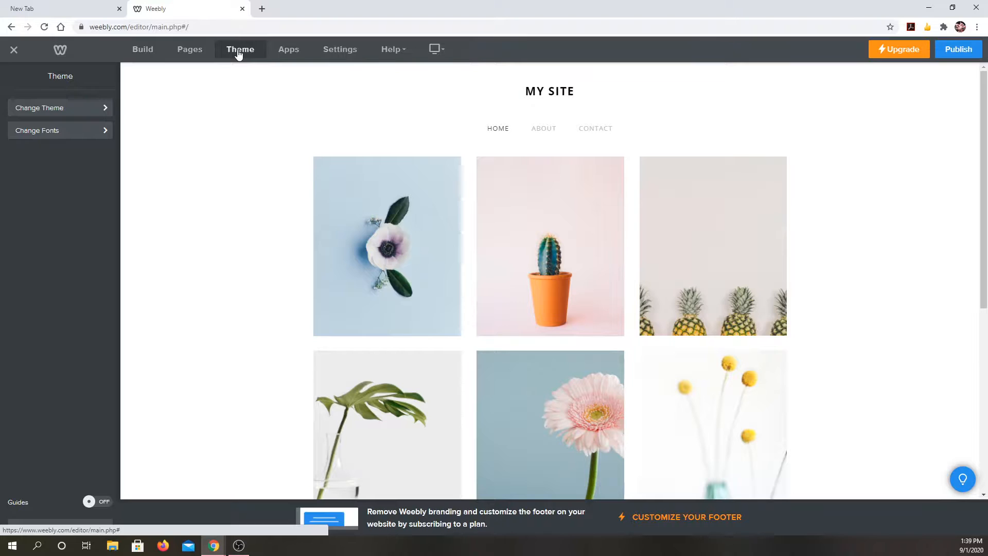
click(67, 109)
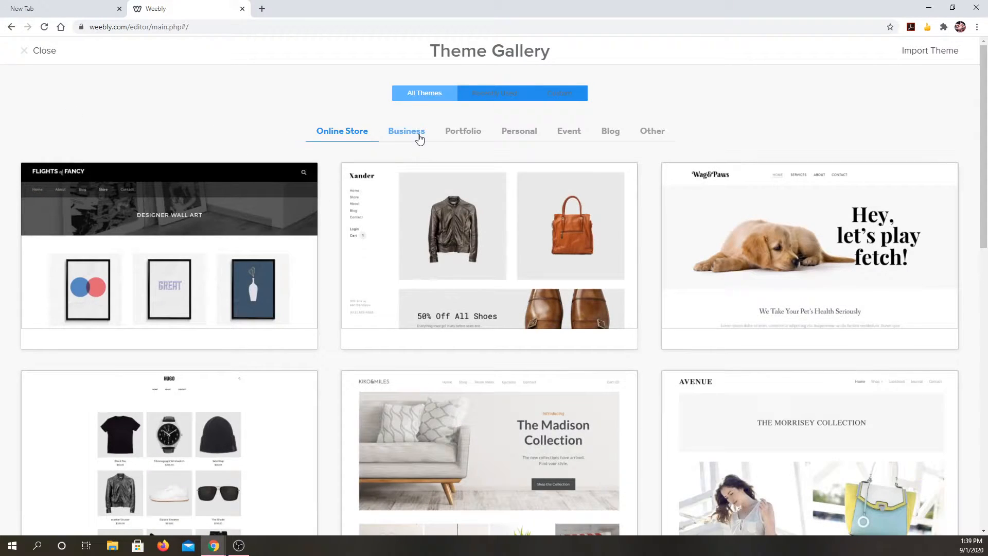
click(419, 137)
click(470, 133)
click(519, 132)
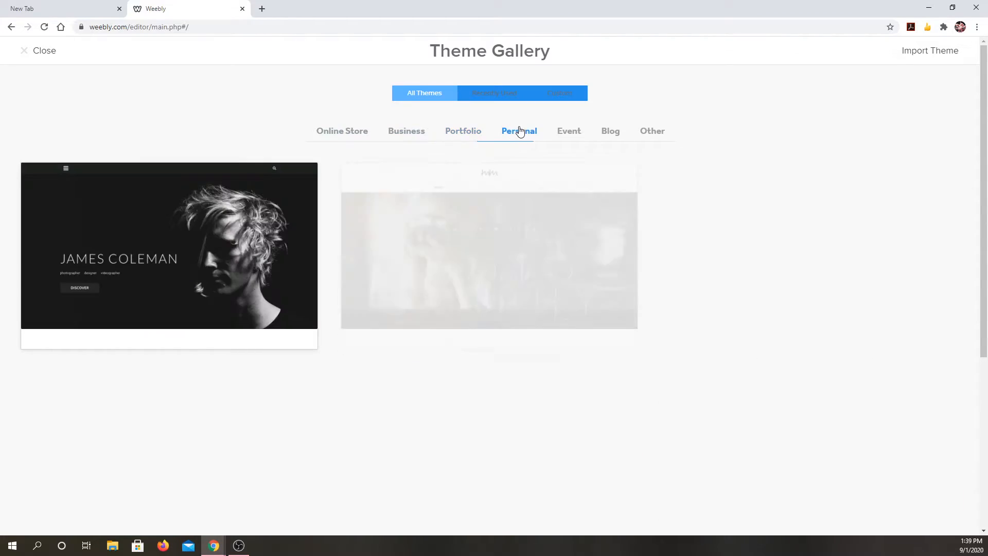
click(569, 132)
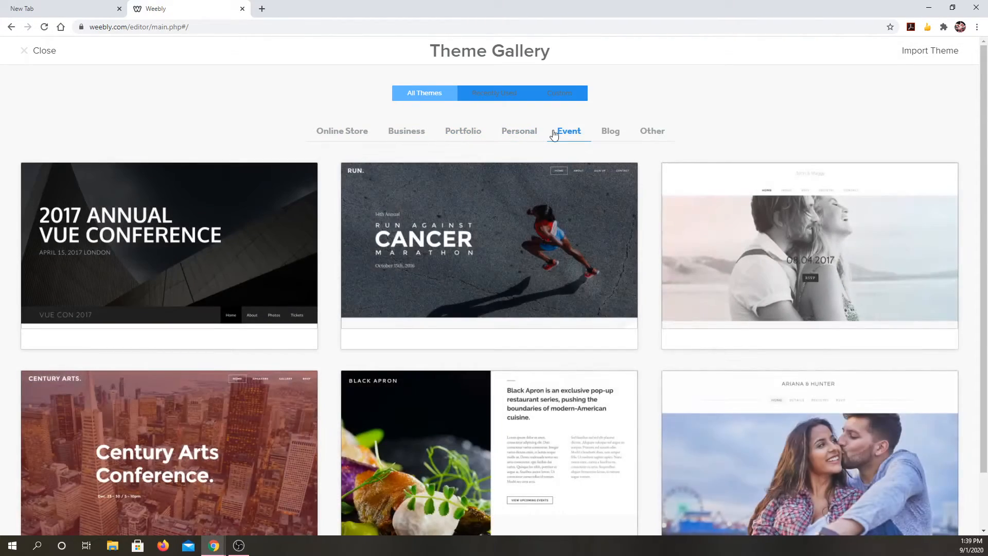
Try to choose the Mandy Miller - Cento theme from the Personal category
click(519, 132)
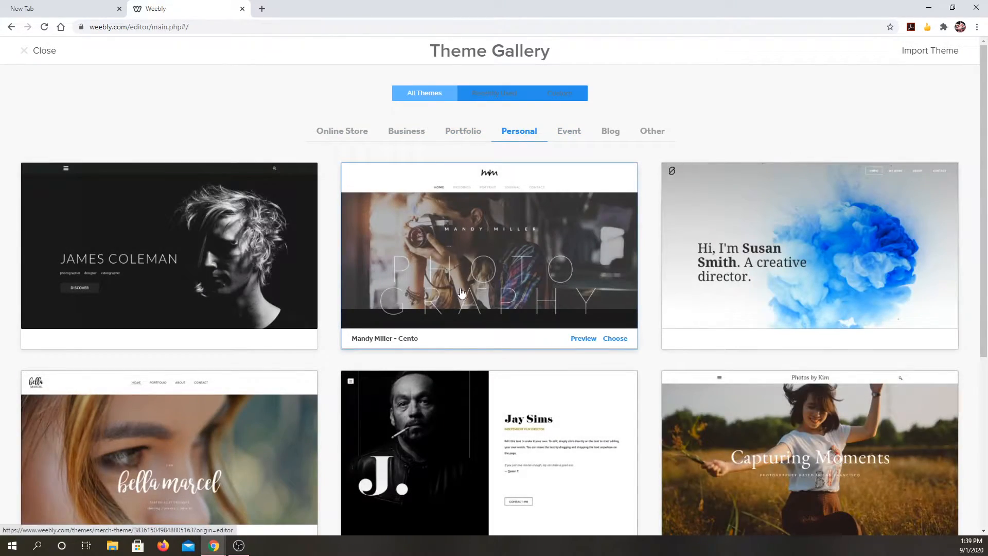
click(462, 292)
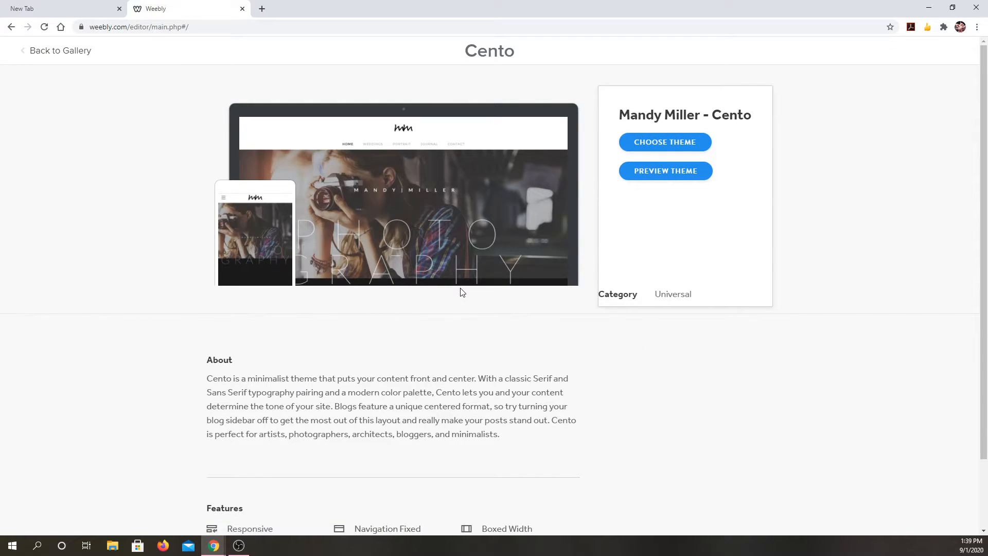
click(652, 147)
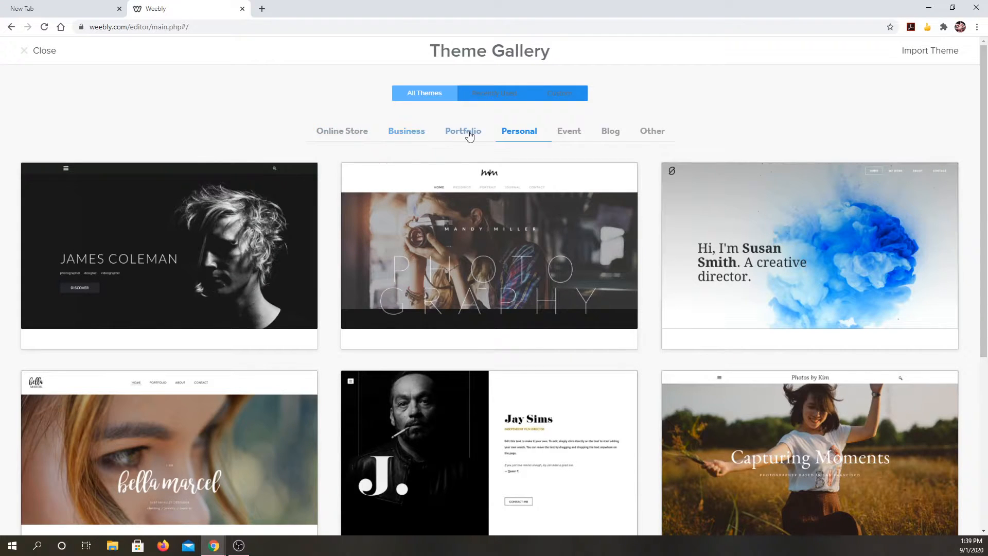
Choose the Modus Operandi - Cento theme from the Portfolio category for the site
click(467, 134)
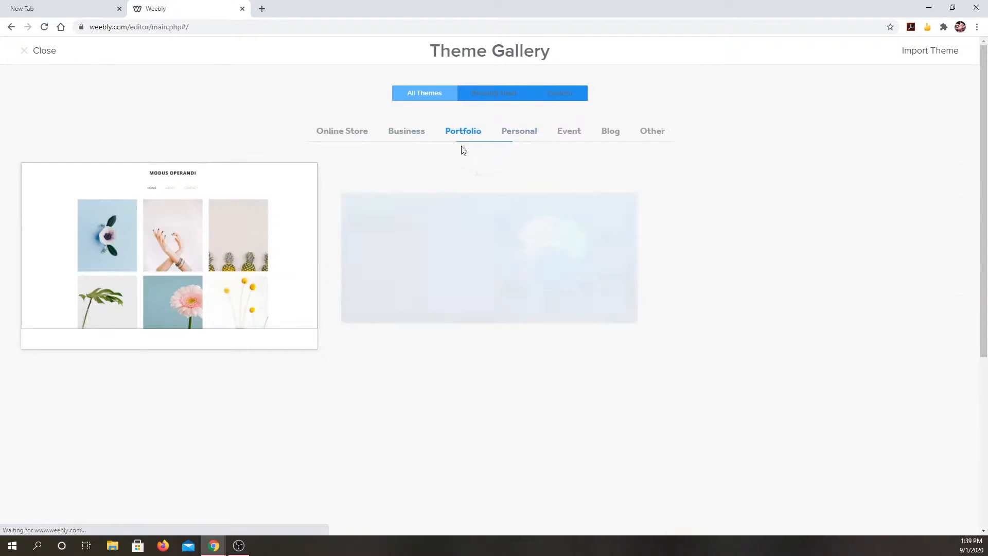
scroll(524, 296, down, 4)
scroll(523, 301, up, 5)
click(265, 278)
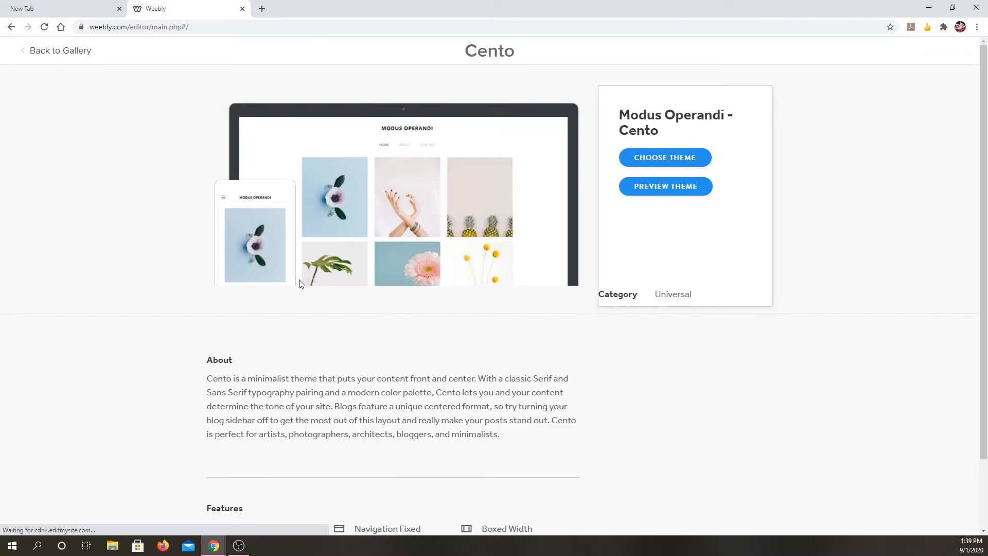
click(646, 156)
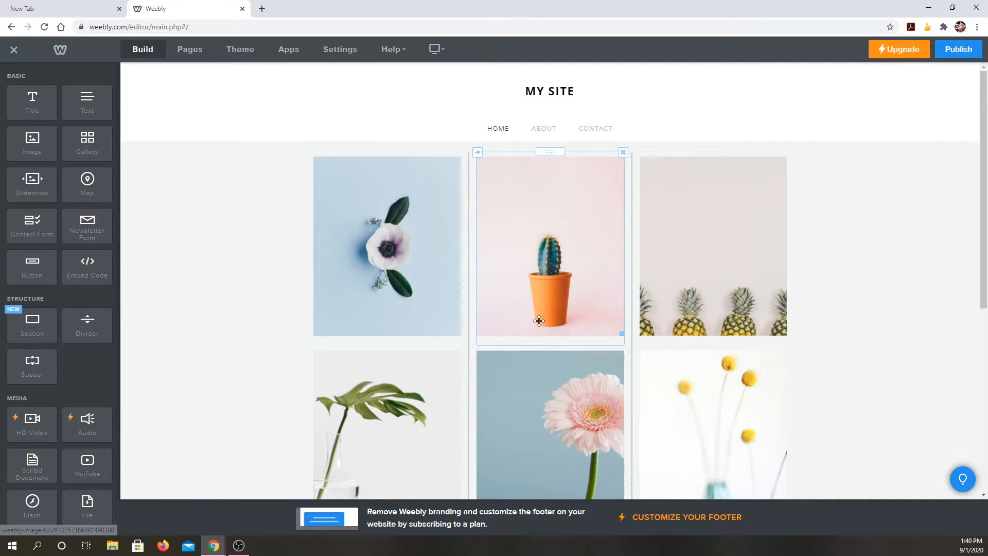
Try to replace the first image, the white flower on blue, with index.jfif from the computer's desktop
click(410, 220)
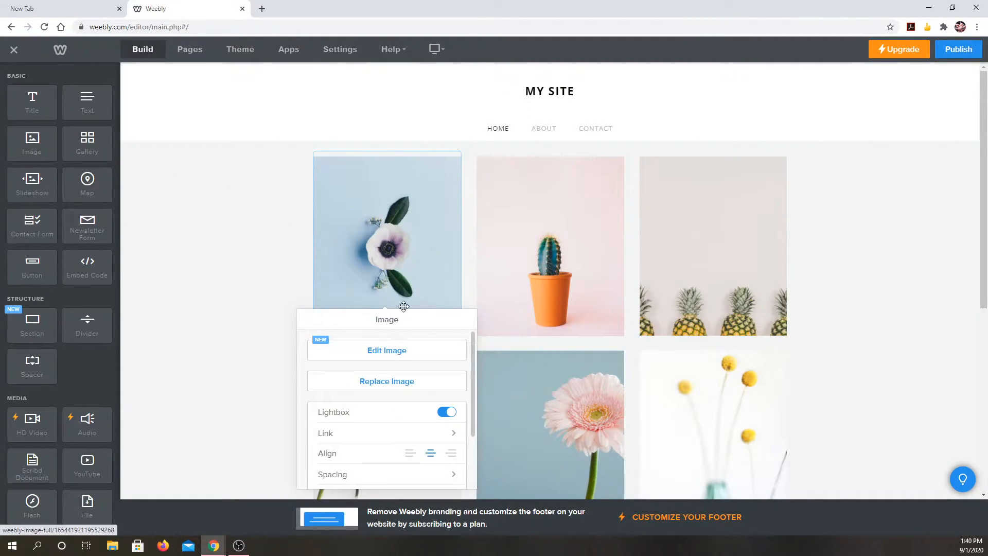
click(390, 384)
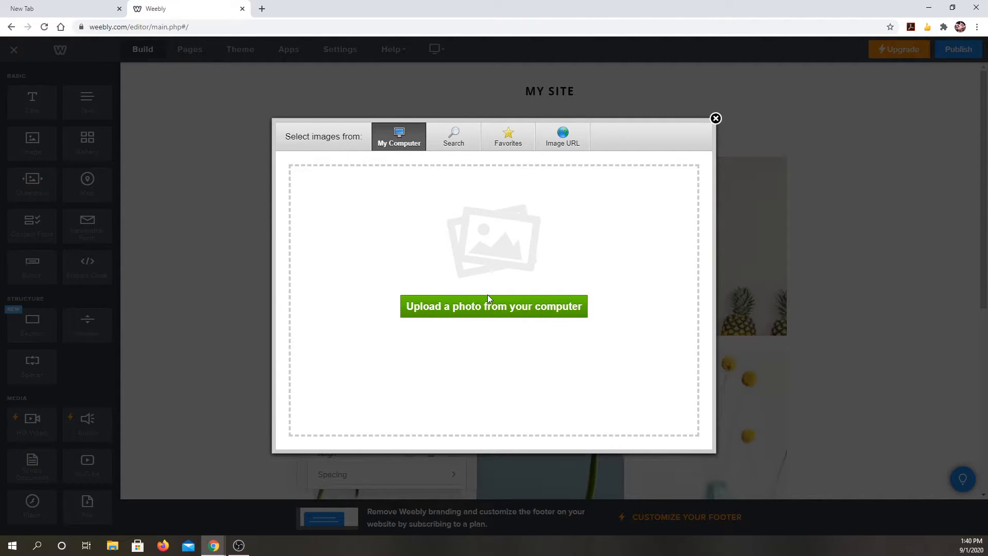
click(511, 309)
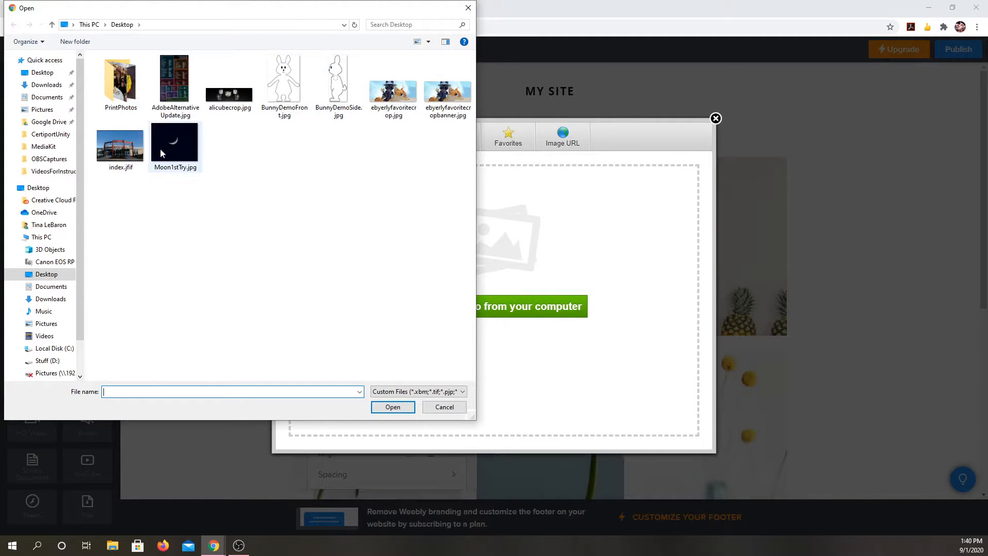
click(121, 153)
click(393, 407)
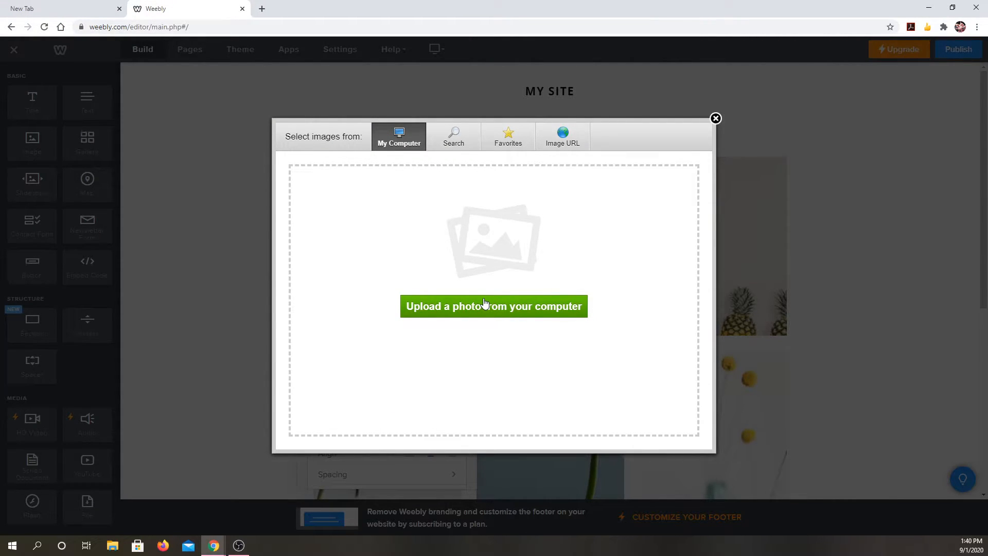
Replace the middle image of the last gallery row with Moon1stTry.jpg from the computer's desktop
click(453, 309)
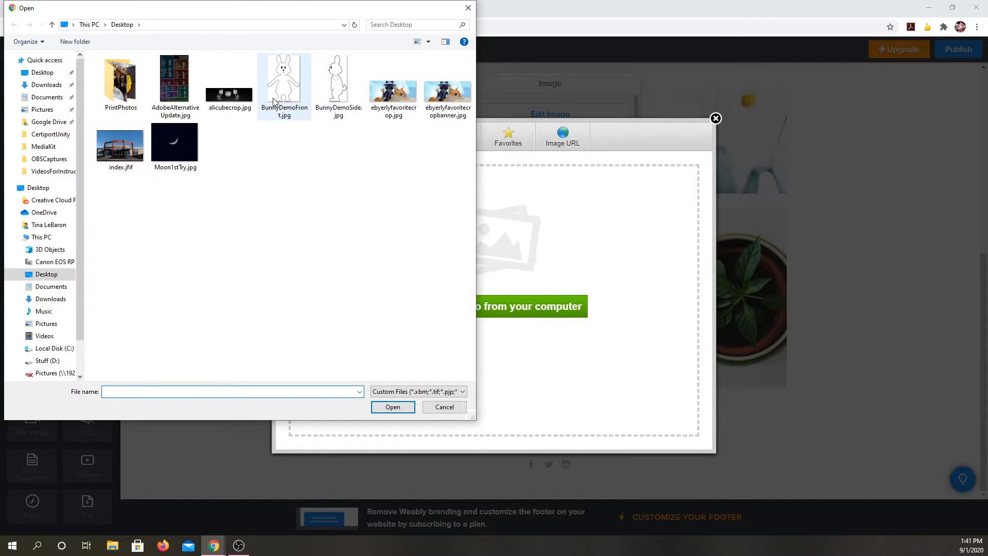
double_click(228, 103)
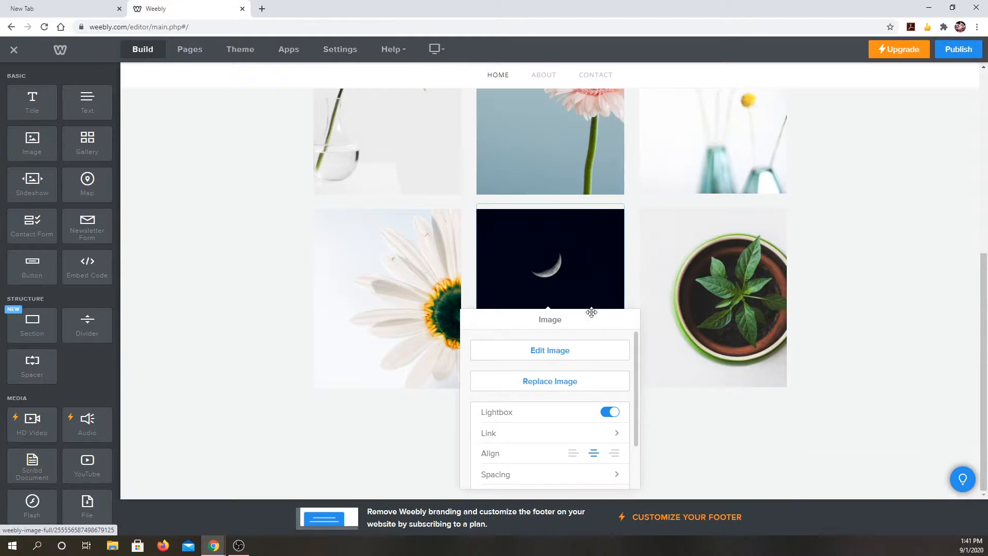
Crop the moon image to a custom area of about 735 by 790 pixels and save the edit
click(555, 356)
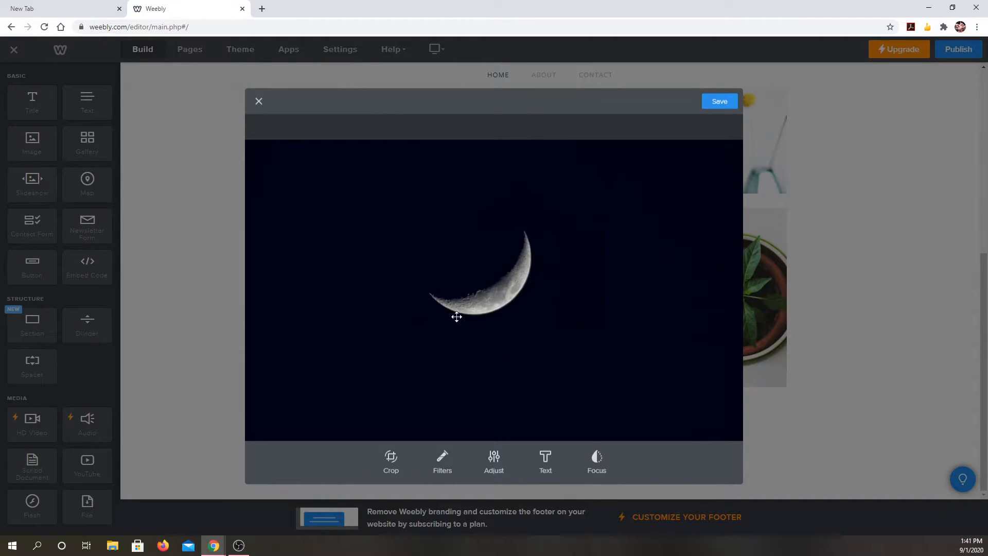
click(392, 461)
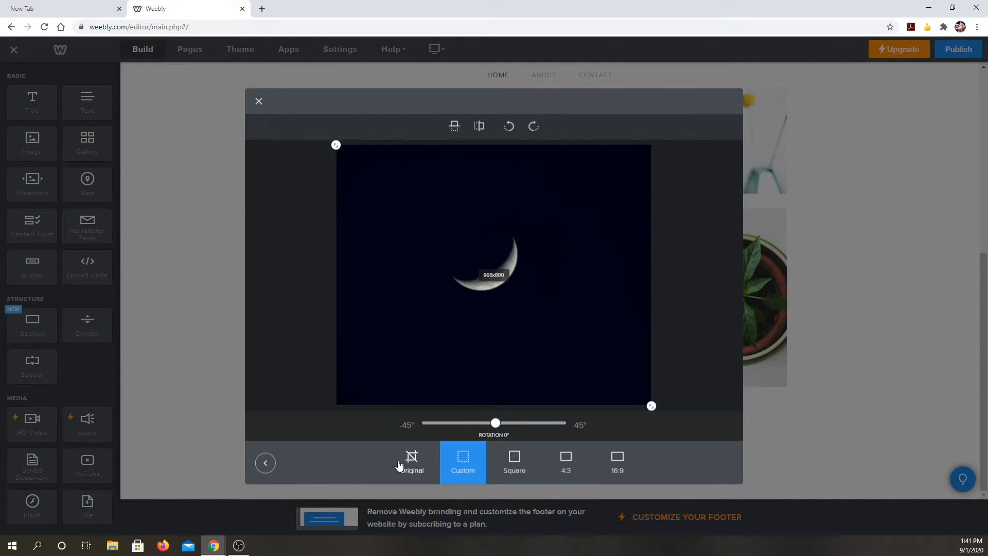
drag(653, 409, 608, 412)
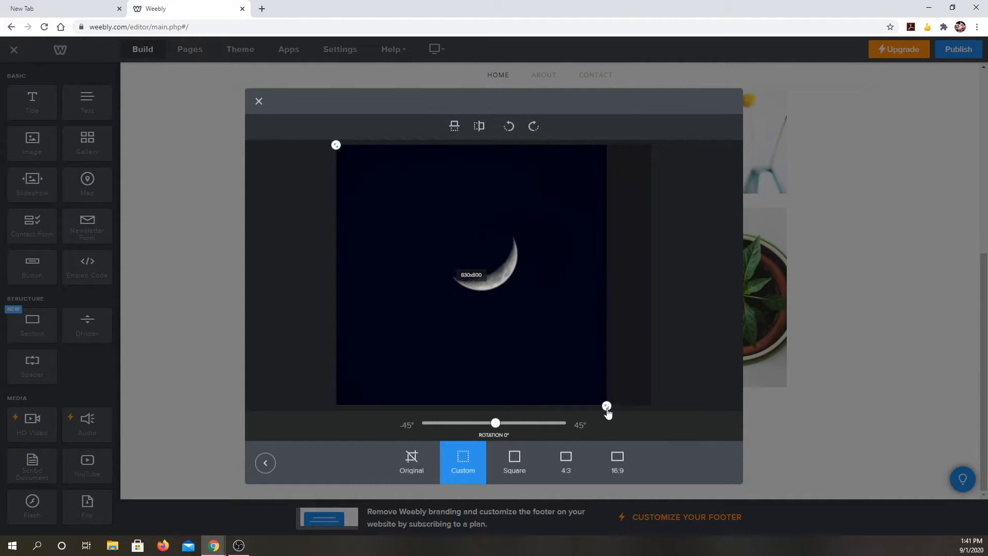
drag(332, 147, 368, 154)
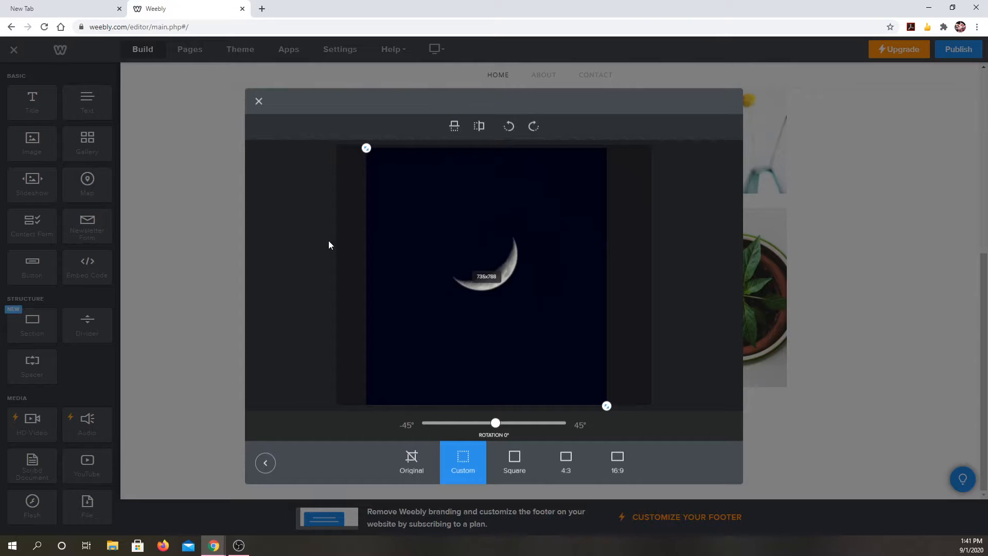
click(267, 465)
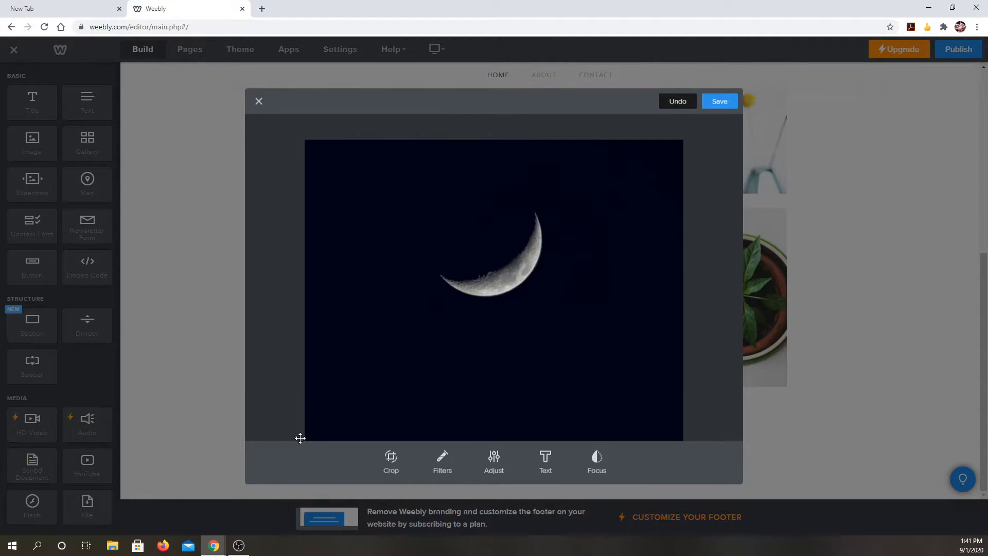
click(714, 104)
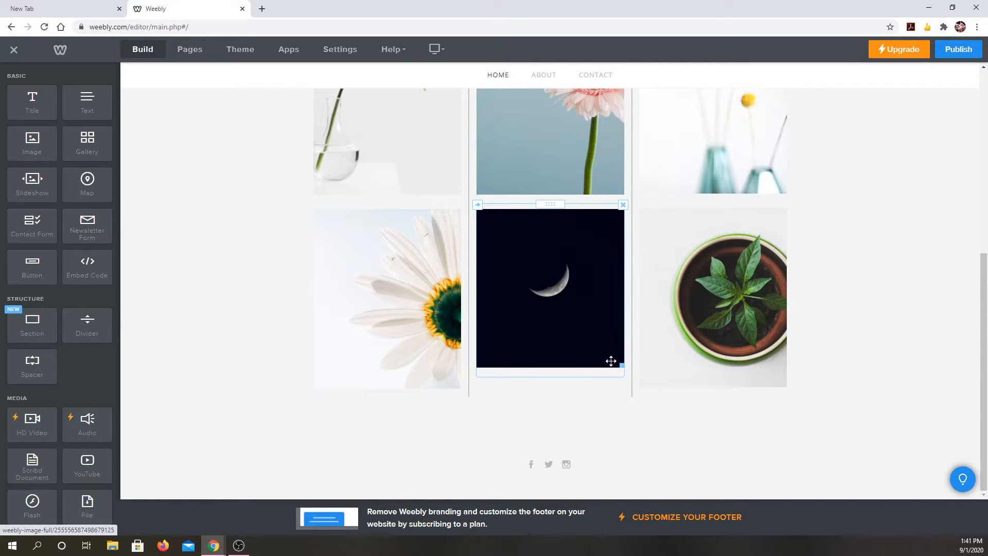
Try to enlarge the moon image beyond the width of its column
click(577, 347)
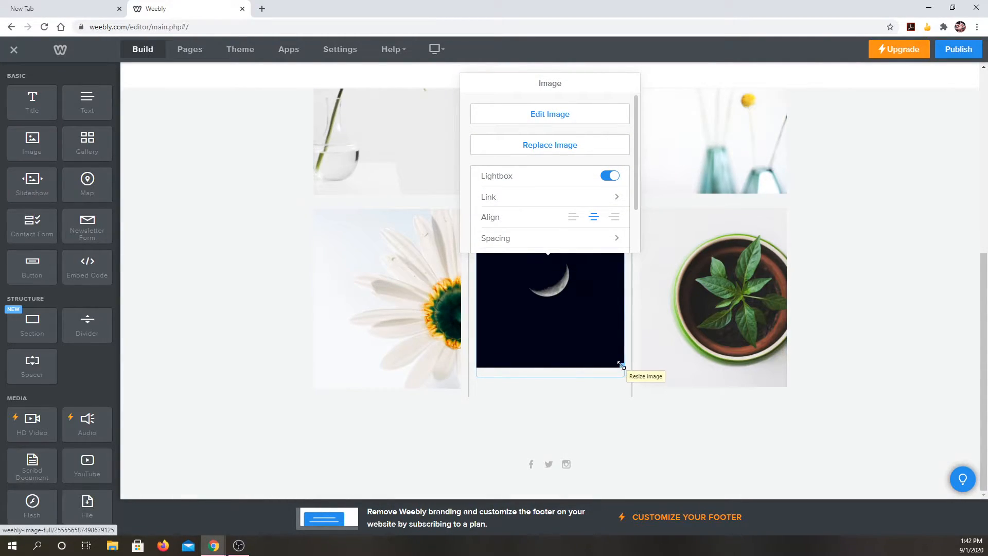
drag(624, 369, 709, 393)
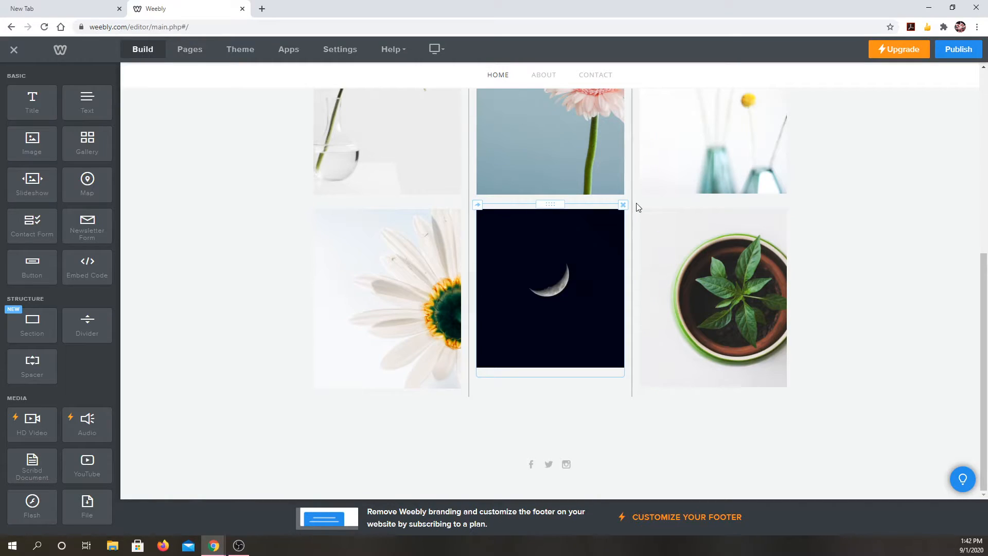
Narrow the middle image column by moving its divider, then restore three equal column widths
mouse_move(635, 200)
mouse_down()
mouse_move(660, 203)
mouse_move(604, 200)
mouse_move(650, 207)
mouse_move(613, 218)
mouse_move(645, 214)
mouse_move(630, 217)
mouse_up()
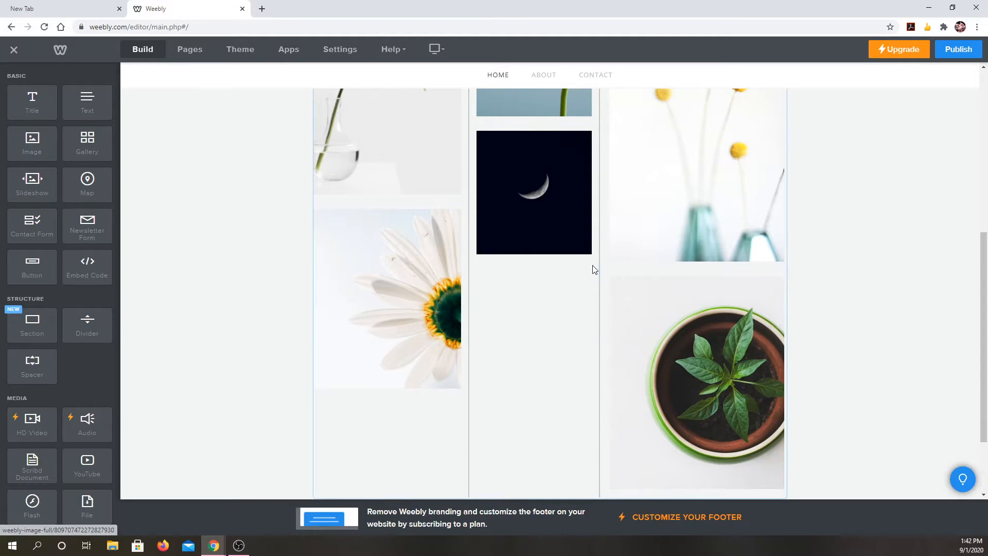
scroll(599, 276, down, 3)
scroll(600, 278, up, 5)
scroll(600, 277, up, 3)
drag(599, 278, 700, 295)
mouse_move(640, 285)
mouse_down()
mouse_move(616, 281)
mouse_move(632, 283)
mouse_up()
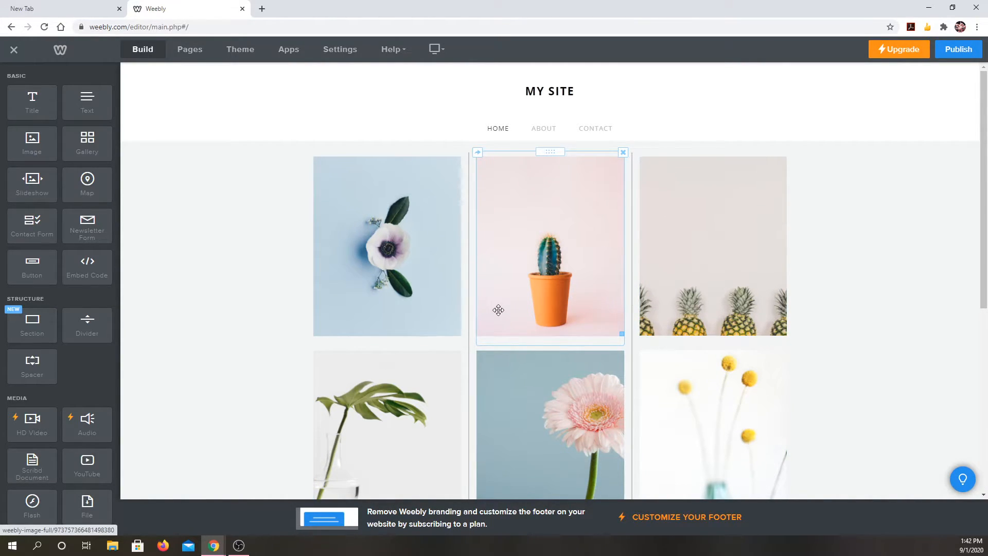
Add a title element below the image gallery, above the social icons, reading "Welcome Everyone!"
scroll(499, 310, down, 6)
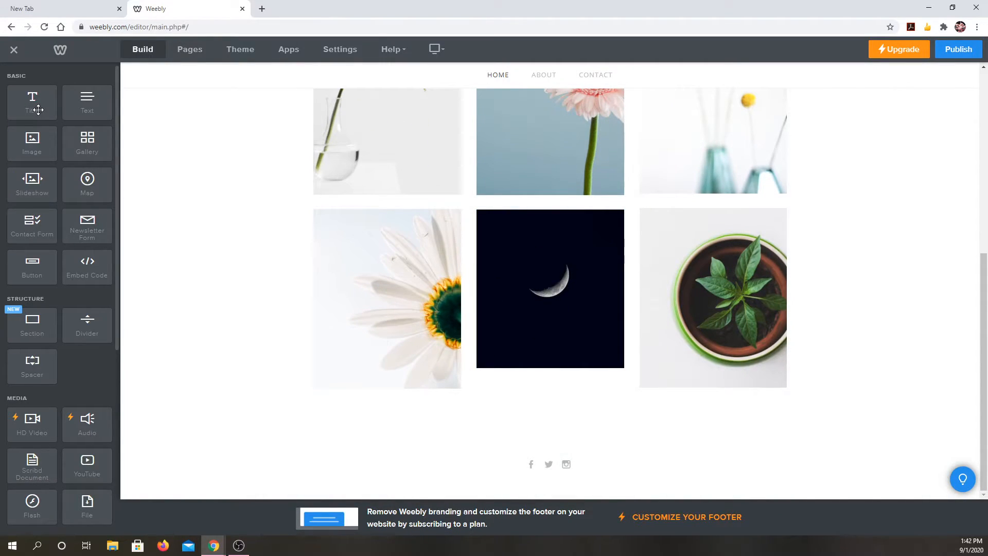
drag(39, 110, 433, 450)
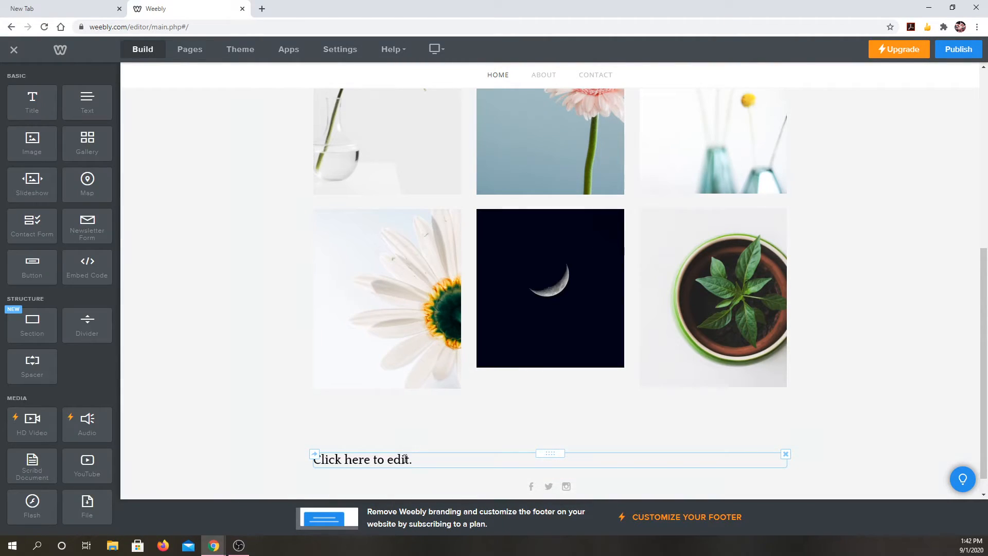
click(406, 460)
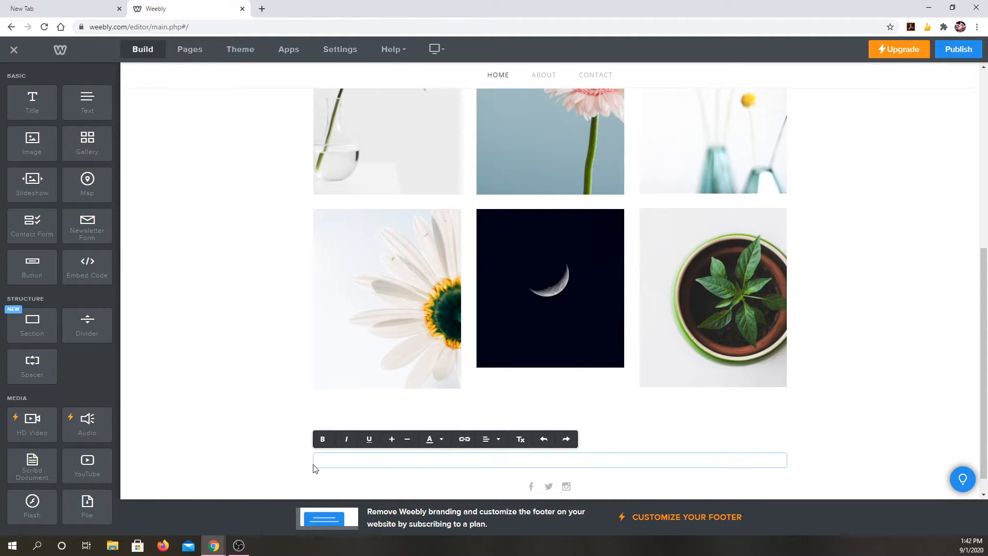
text(Welcome Everyone!)
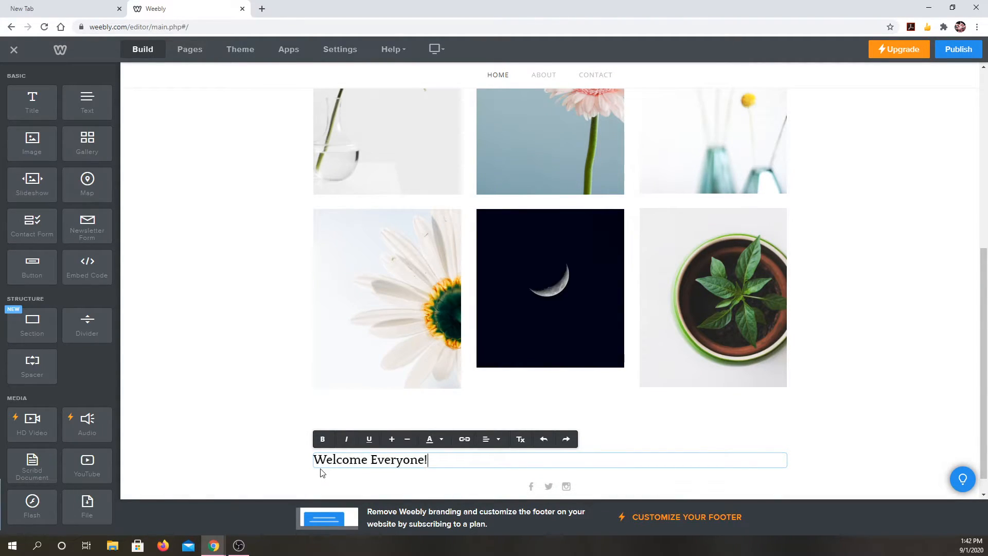
Add a text element below the "Welcome Everyone!" title reading "Browse my portfolio of photography."
drag(87, 101, 397, 468)
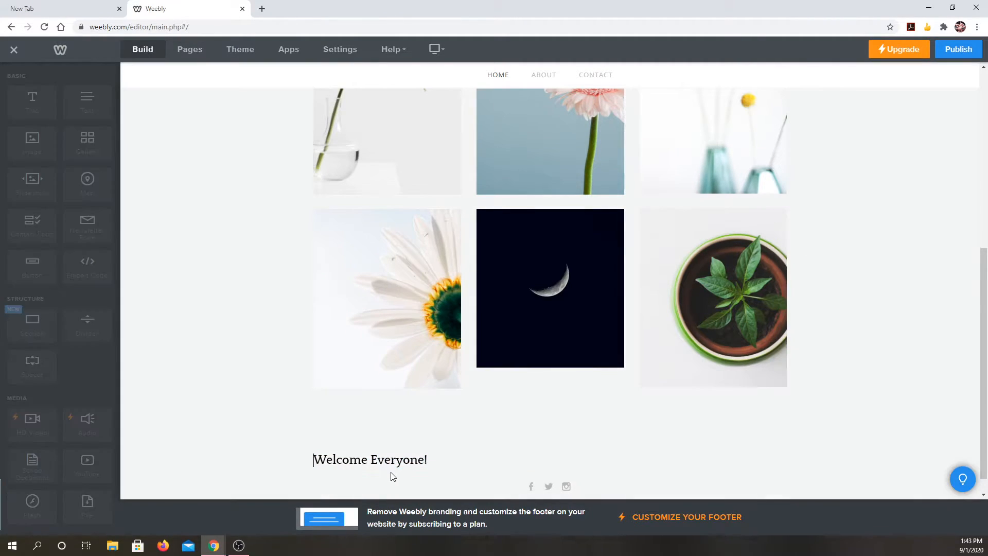
click(371, 481)
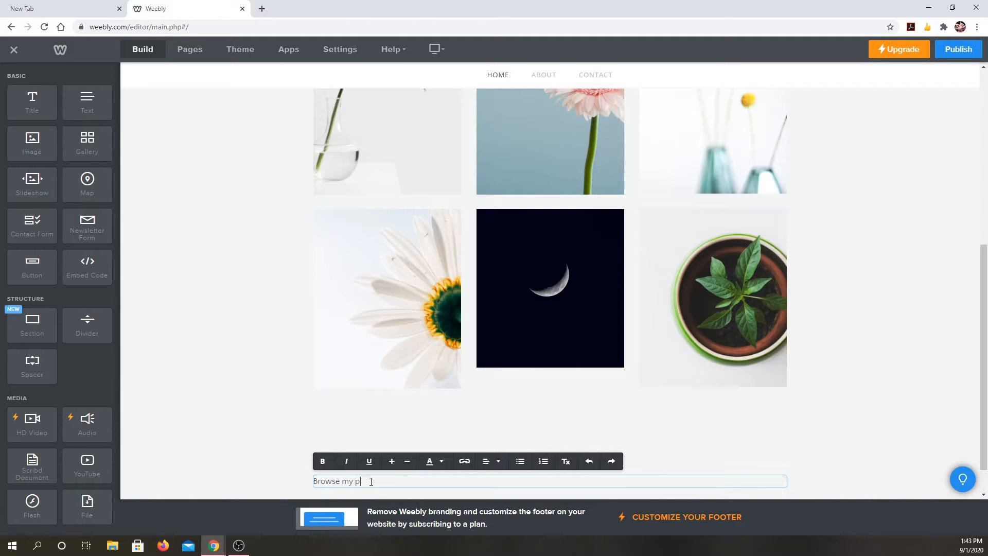
click(904, 440)
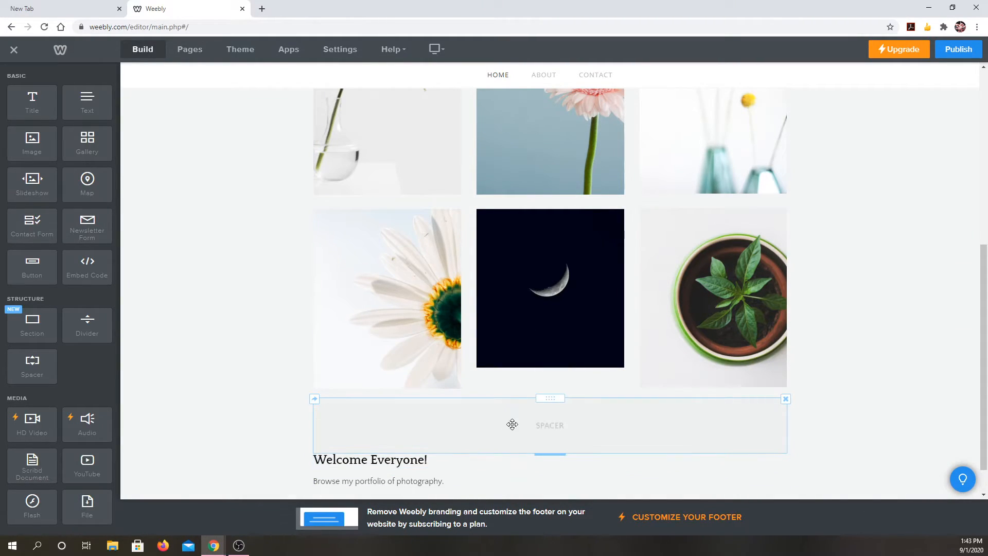
Replace the spacer between the image gallery and the welcome title with a new spacer and increase its height
click(786, 402)
click(769, 370)
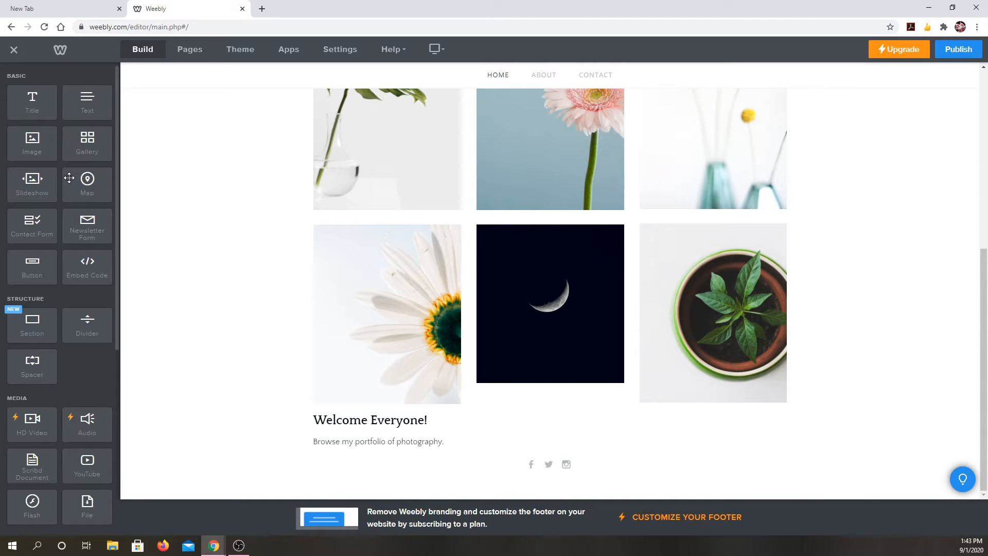
drag(31, 363, 551, 411)
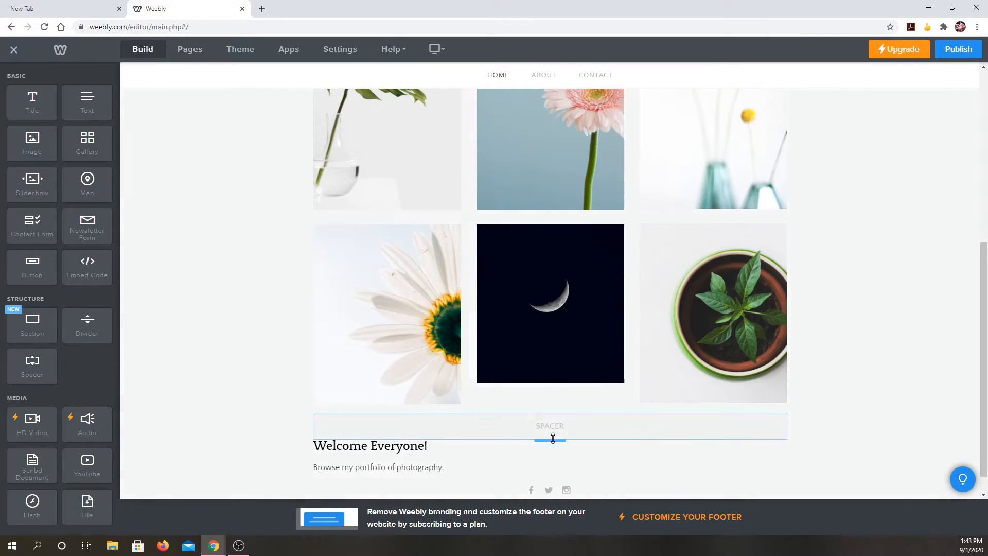
mouse_move(553, 438)
mouse_down()
mouse_move(551, 411)
mouse_move(550, 452)
mouse_up()
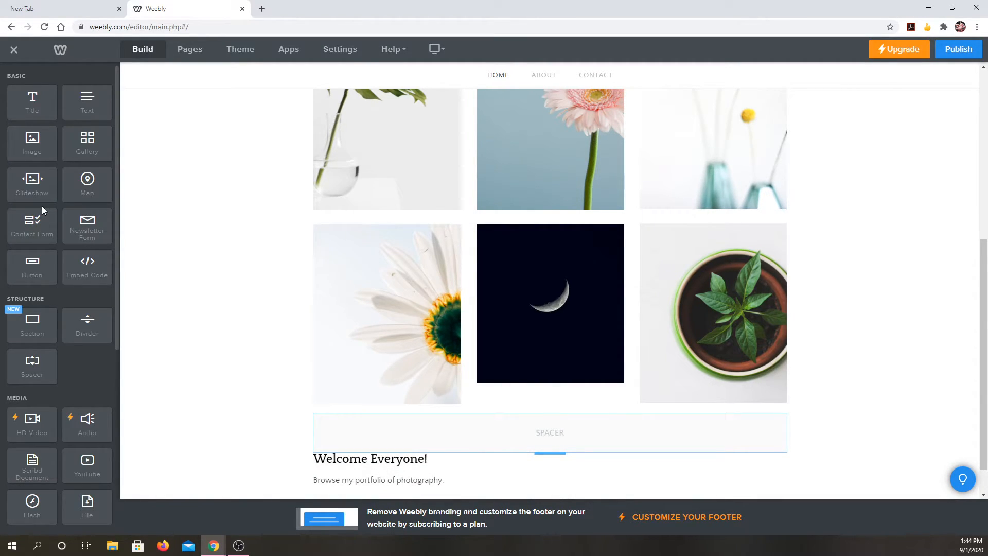
Add an image element below the portfolio text and upload BunnyDemoFront.jpg from the computer into it
drag(35, 149, 490, 497)
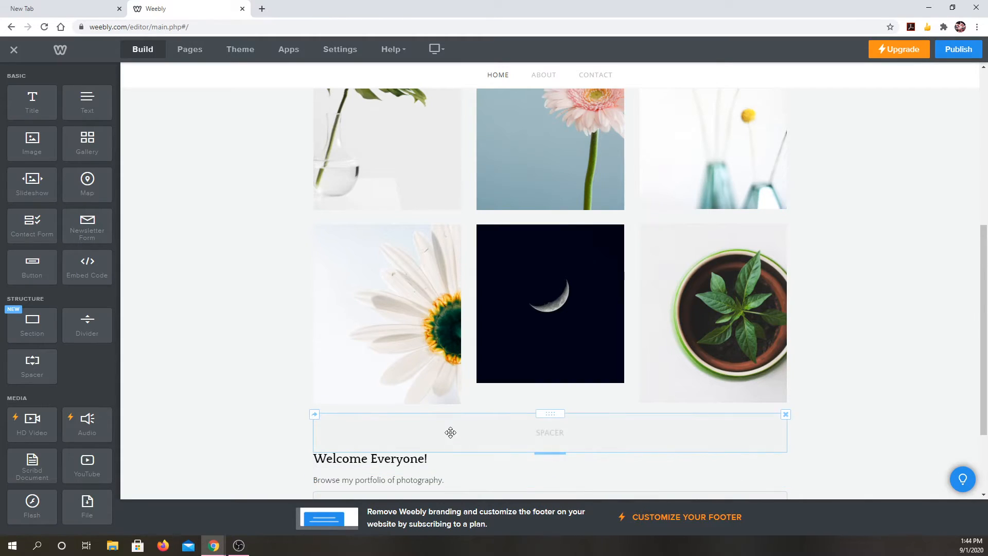
scroll(450, 432, down, 2)
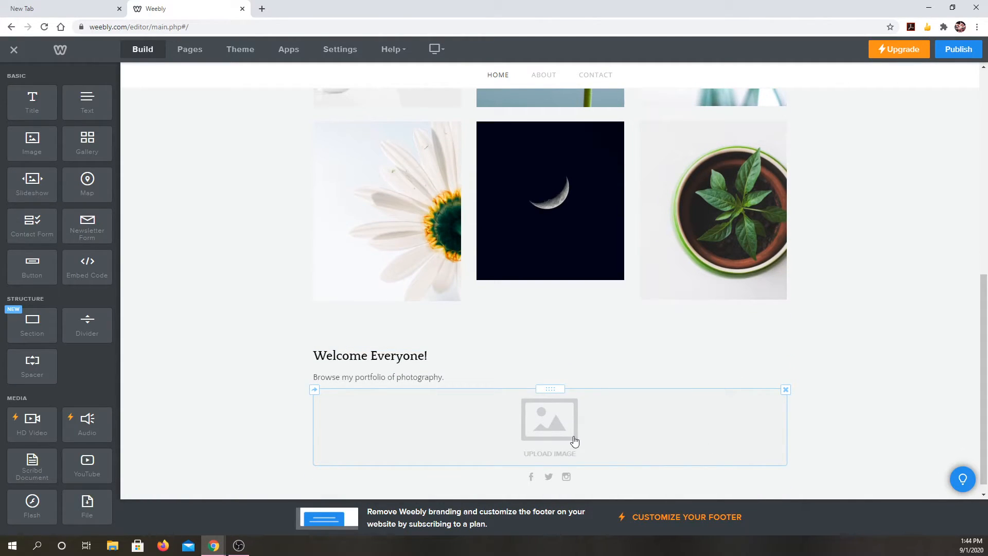
click(542, 427)
click(479, 303)
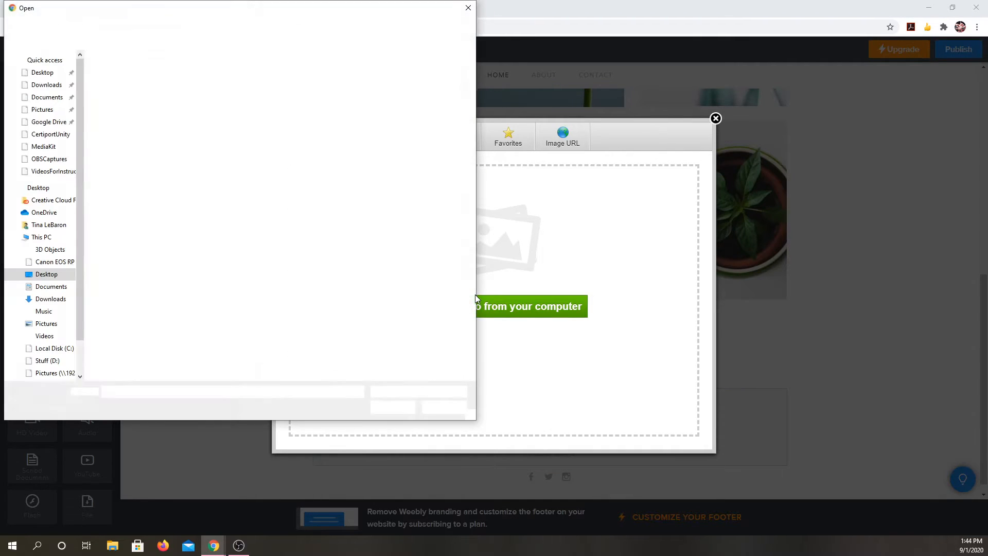
double_click(282, 88)
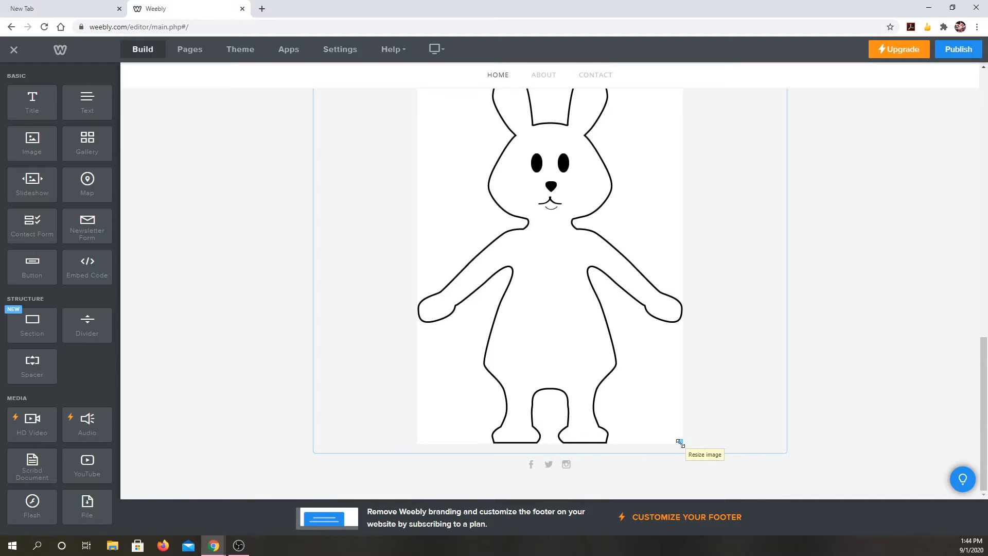
Scale the bunny image down to a small picture centred below the portfolio text
drag(681, 443, 544, 244)
drag(638, 400, 568, 314)
drag(615, 435, 614, 411)
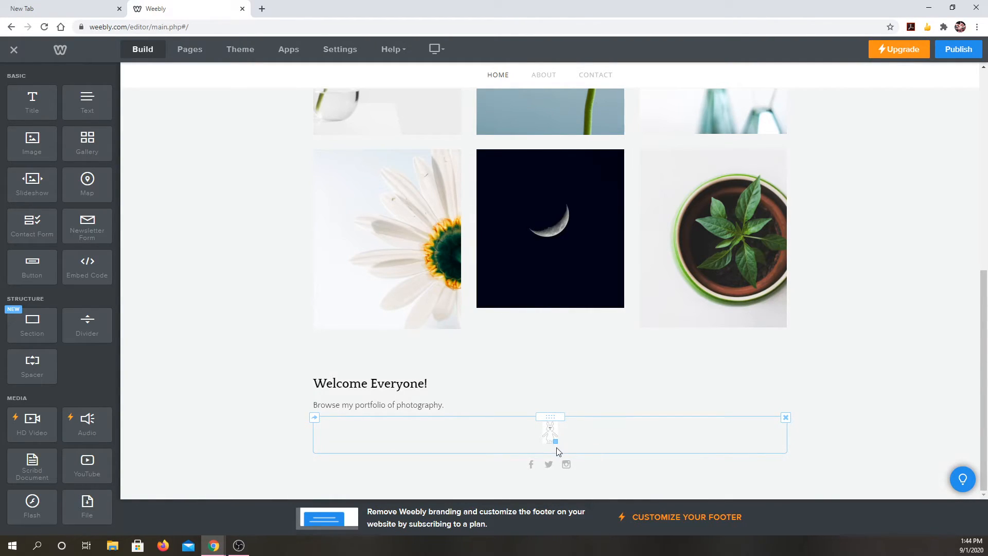
drag(558, 440, 586, 441)
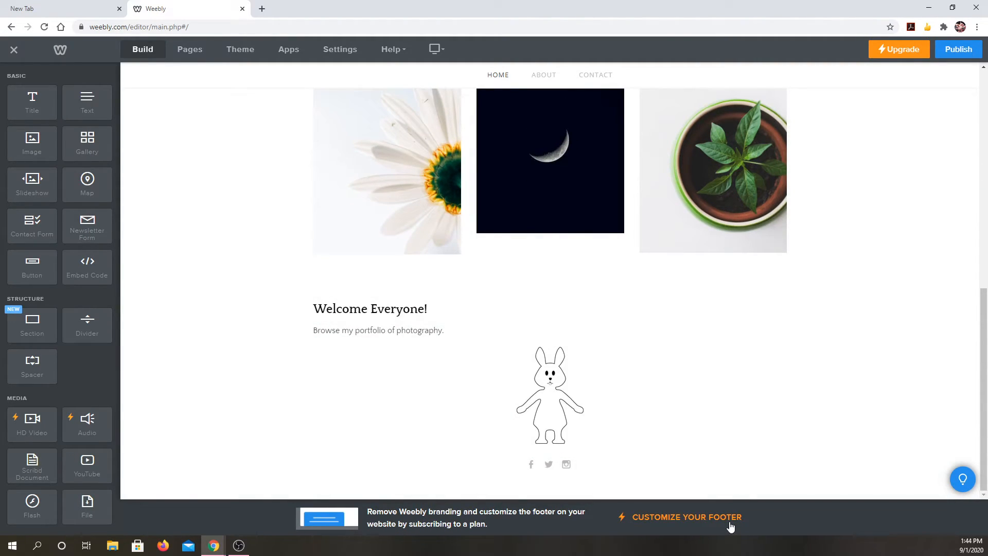
click(579, 405)
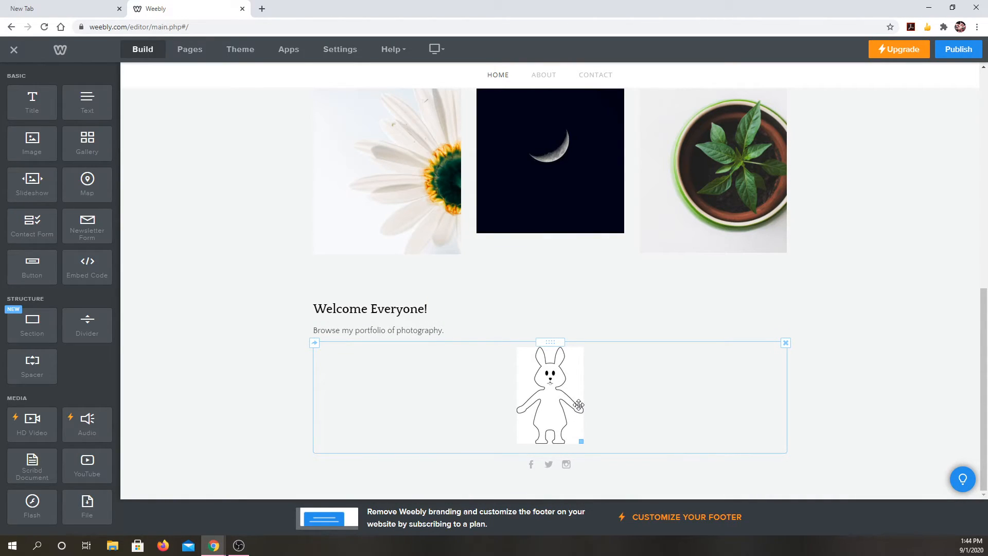
click(495, 467)
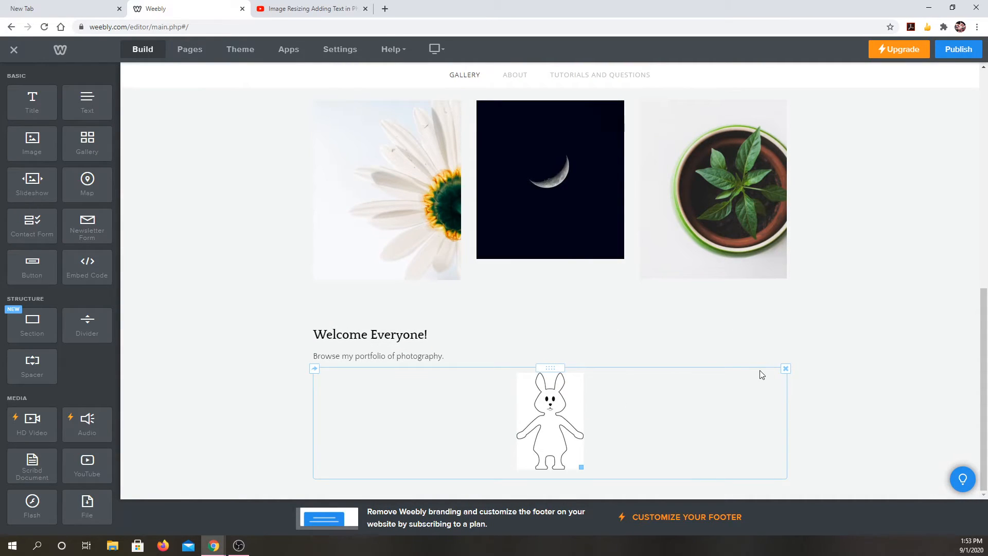
Delete the bunny image and append "Highlighted works are above and more works are below." to the portfolio text
click(786, 369)
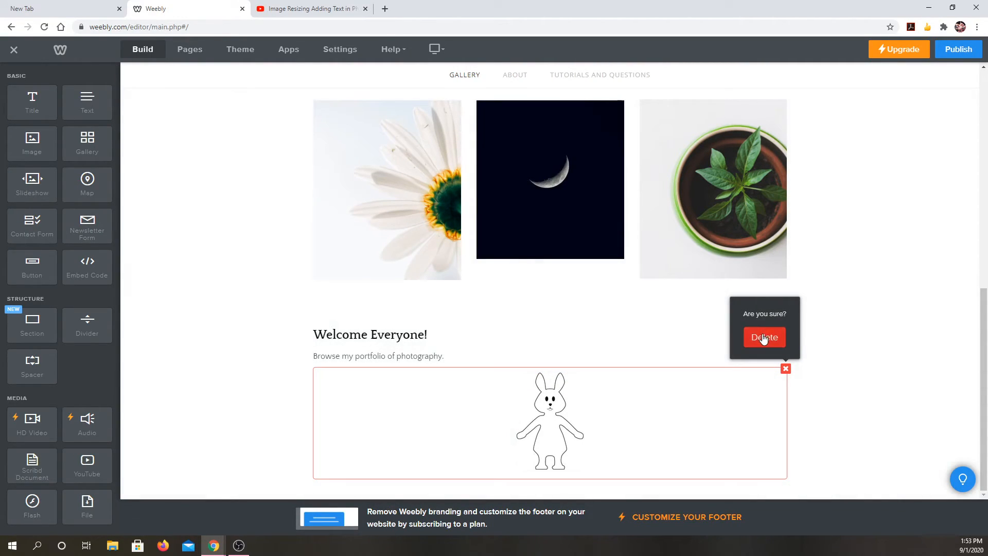
click(764, 337)
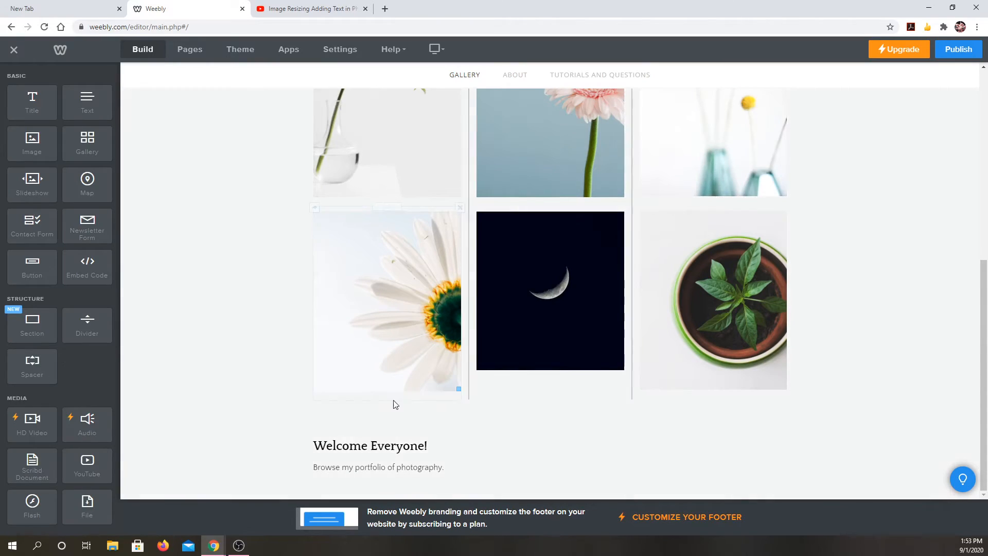
click(456, 469)
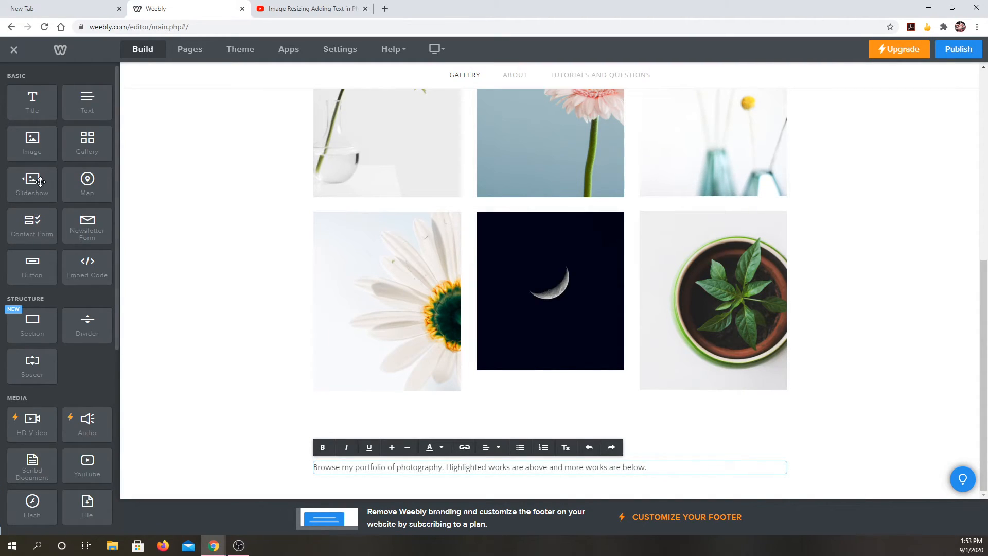
Add a slideshow element below the portfolio text using the Thumbnails on Bottom style
click(40, 182)
drag(41, 181, 505, 478)
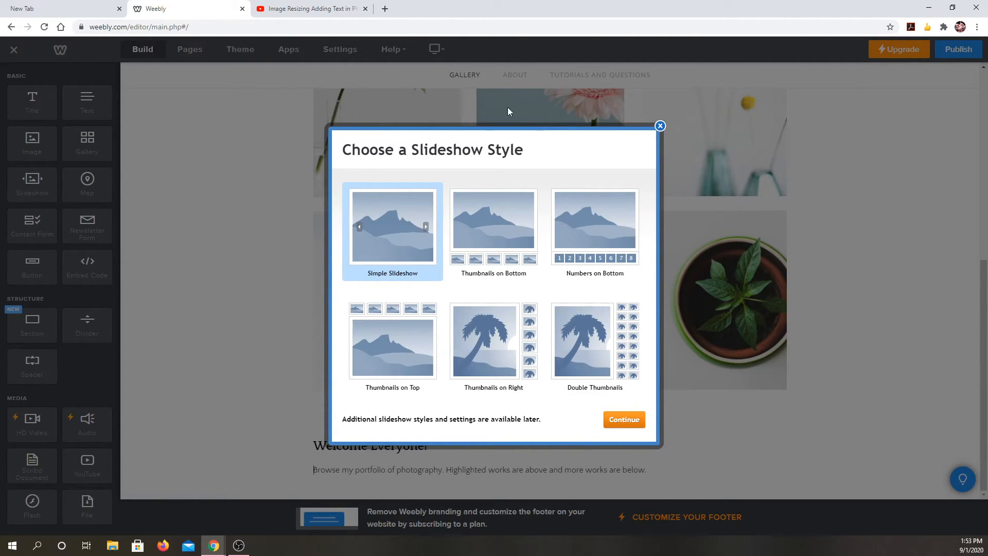
click(502, 239)
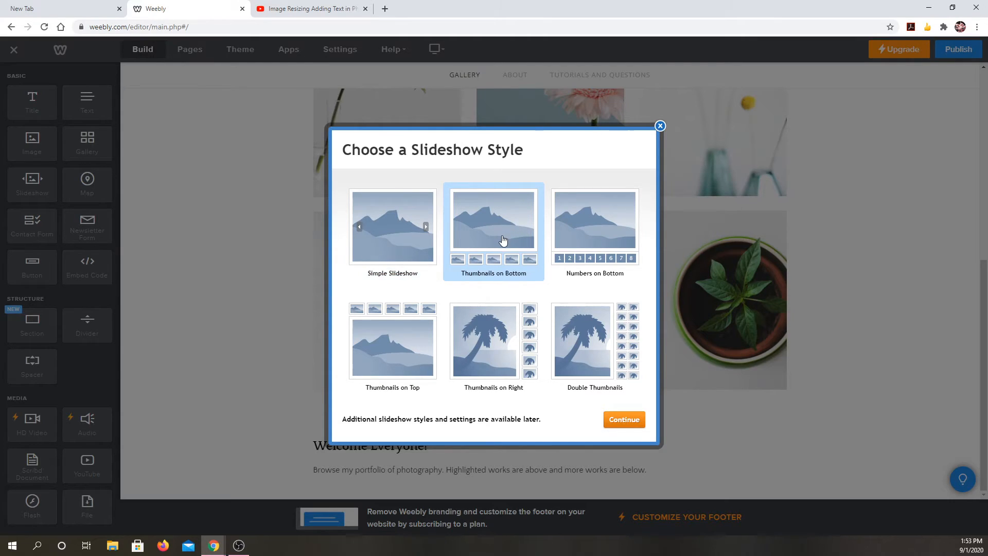
click(617, 237)
click(510, 255)
drag(612, 419, 524, 227)
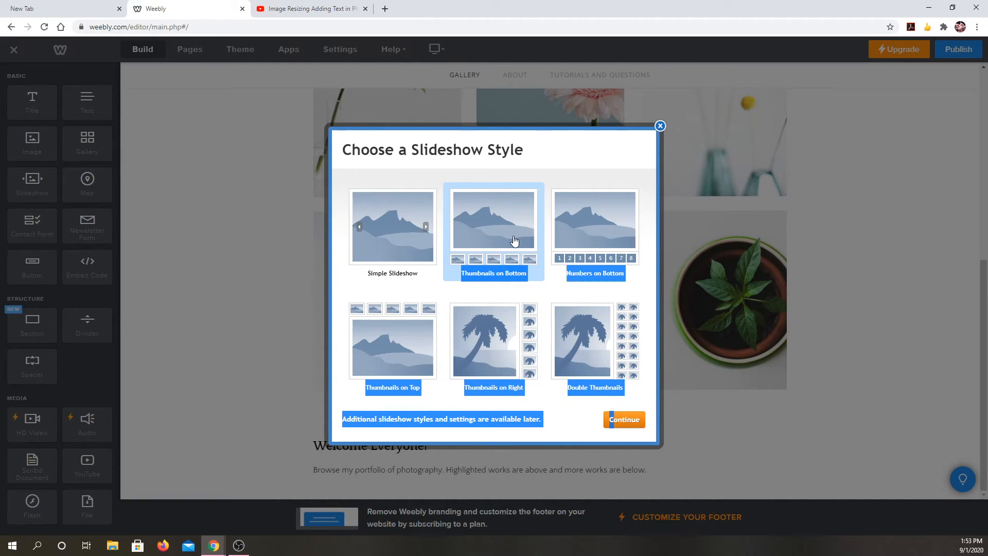
click(524, 226)
click(610, 420)
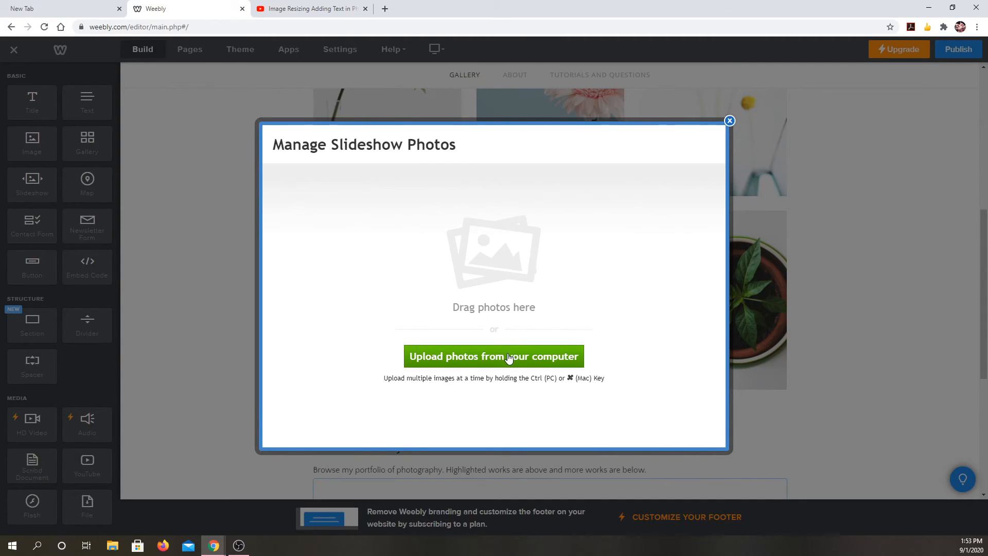
Upload the desktop images from alicubecrop.jpg through Moon1stTry.jpg, leaving out the favorite-crop banner, and save them as the slideshow photos
click(508, 356)
click(183, 81)
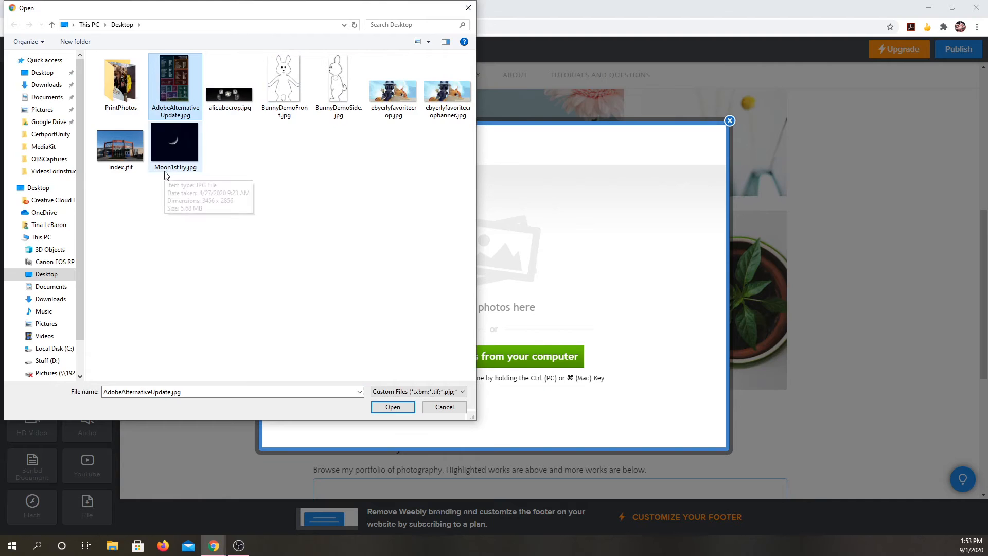
click(224, 103)
shift+click(189, 164)
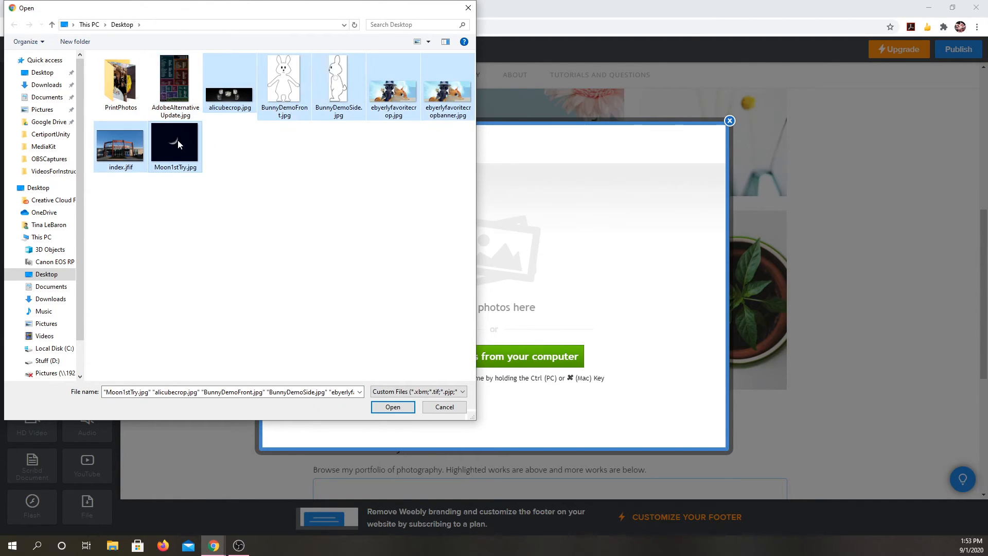
shift+click(455, 97)
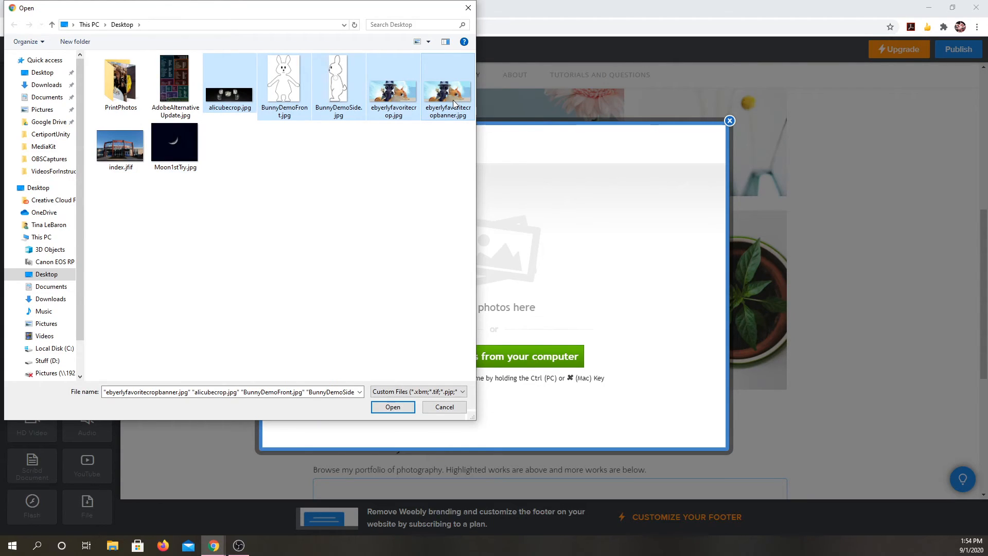
ctrl+click(453, 99)
ctrl+click(133, 157)
ctrl+click(175, 150)
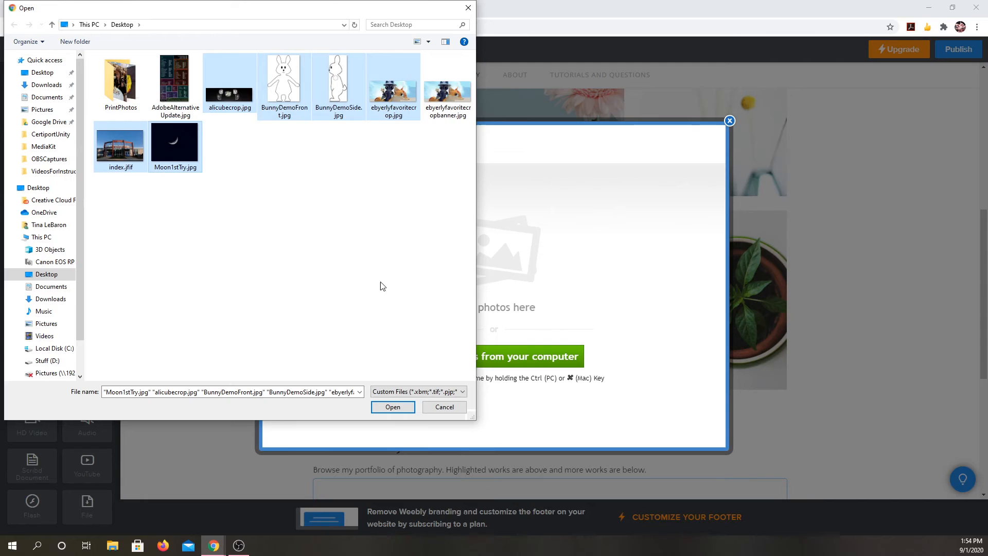
click(395, 407)
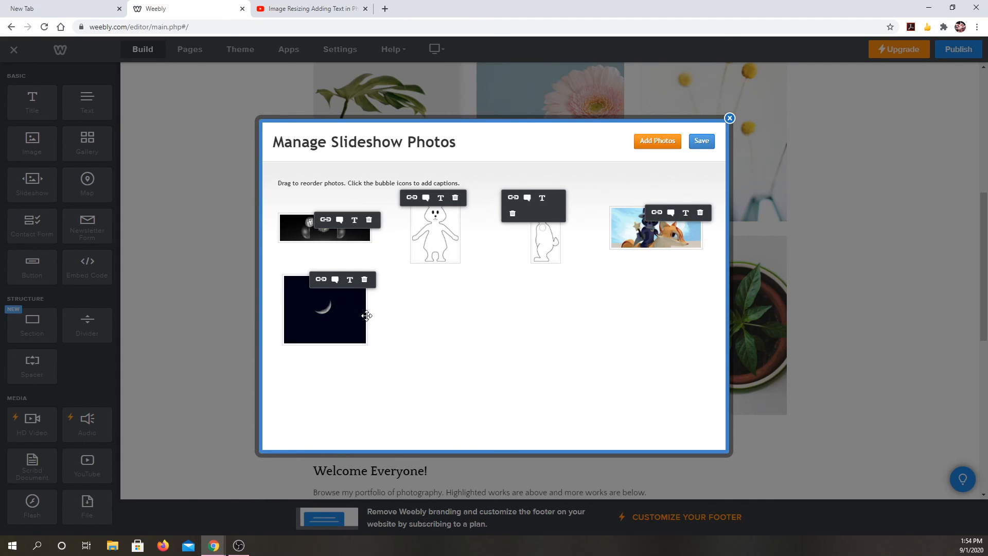
click(701, 141)
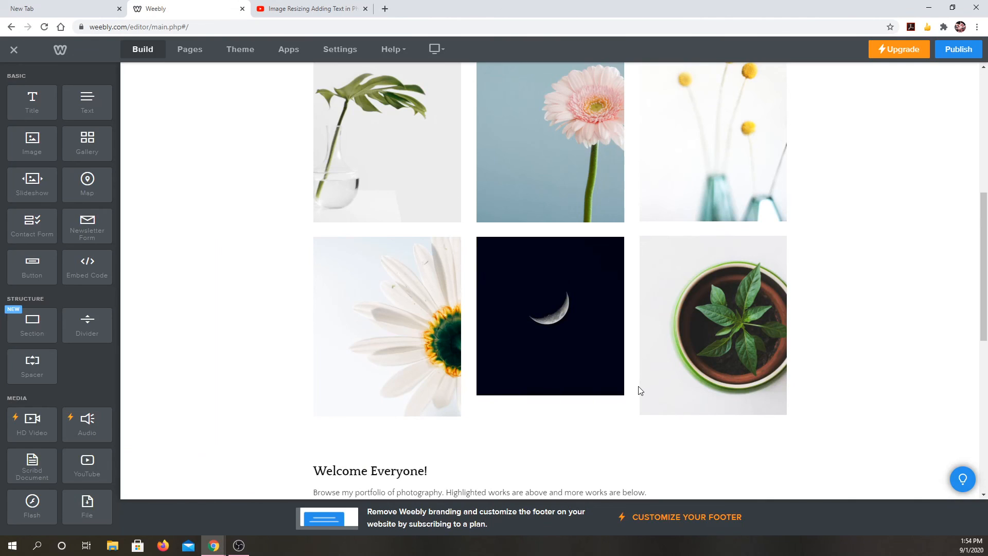
Preview the new slideshow by advancing through its slides
scroll(640, 391, down, 9)
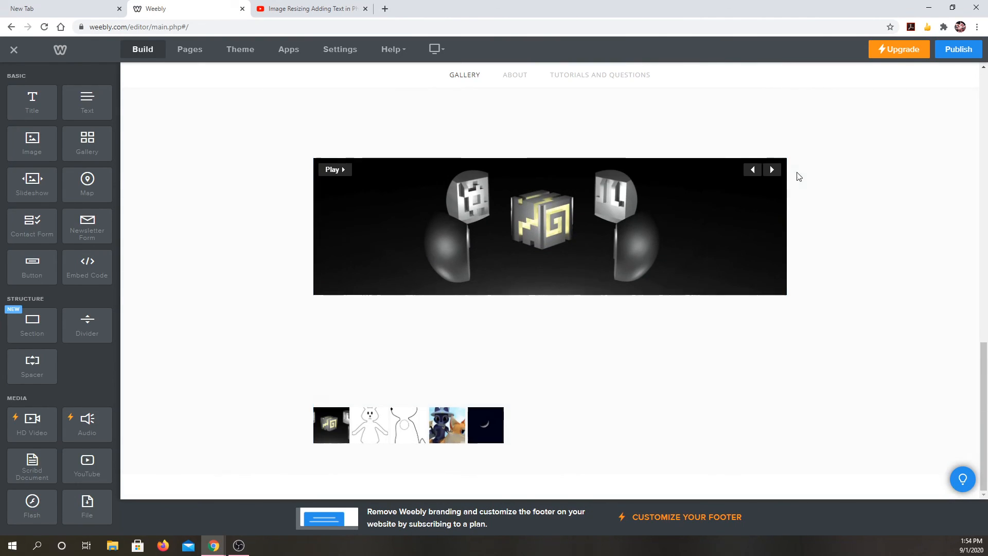
click(773, 170)
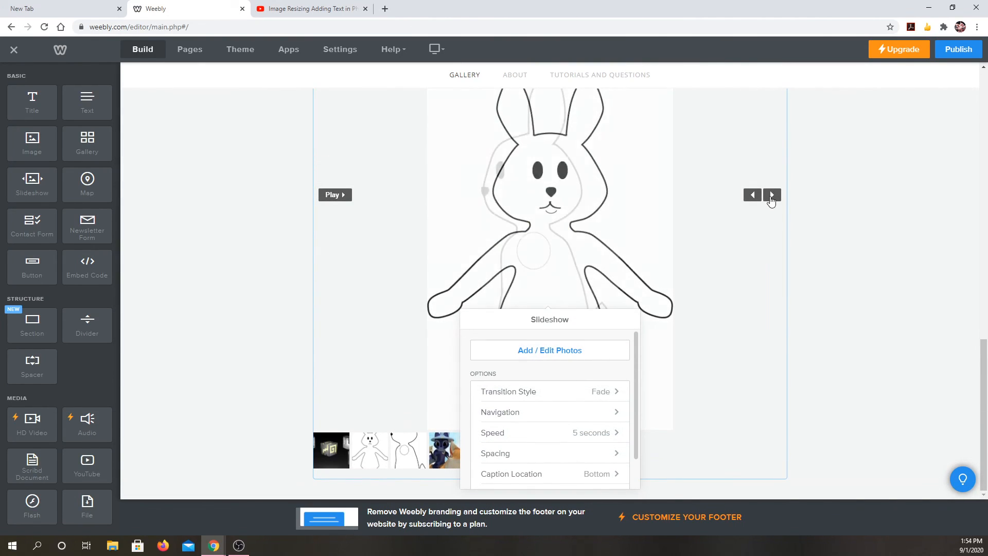
click(772, 196)
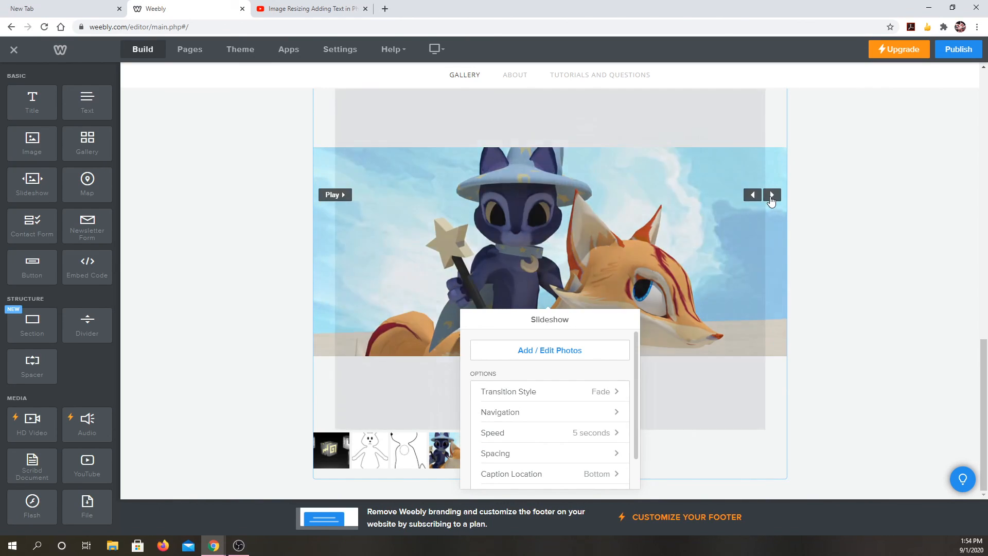